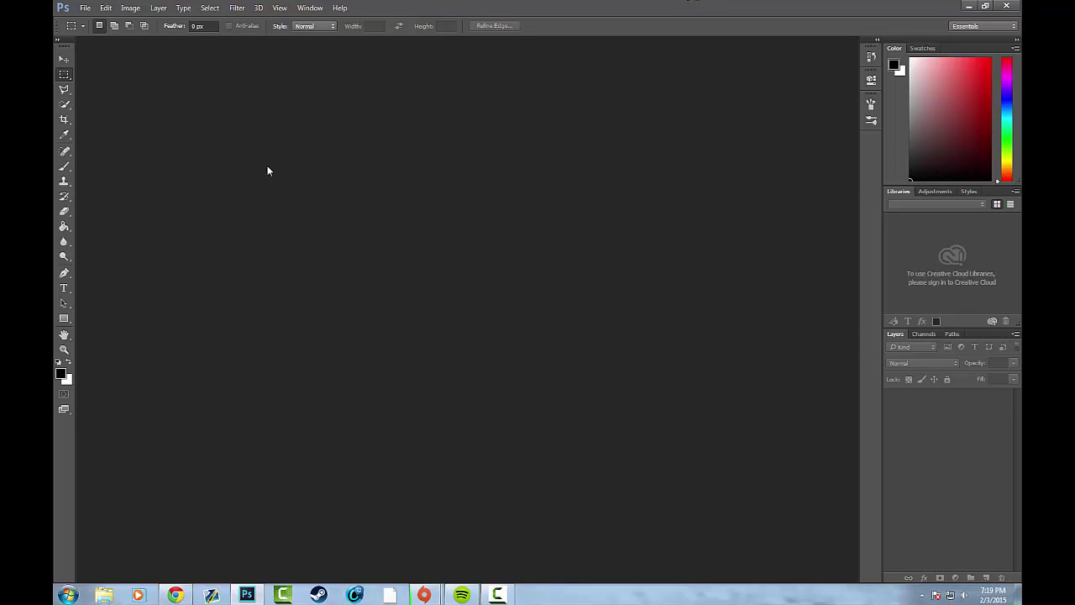
# - Create a new 2000 × 2000 pixel RGB document at 300 pixels/inch with a white background
pyautogui.click(85, 8)
pyautogui.click(97, 20)
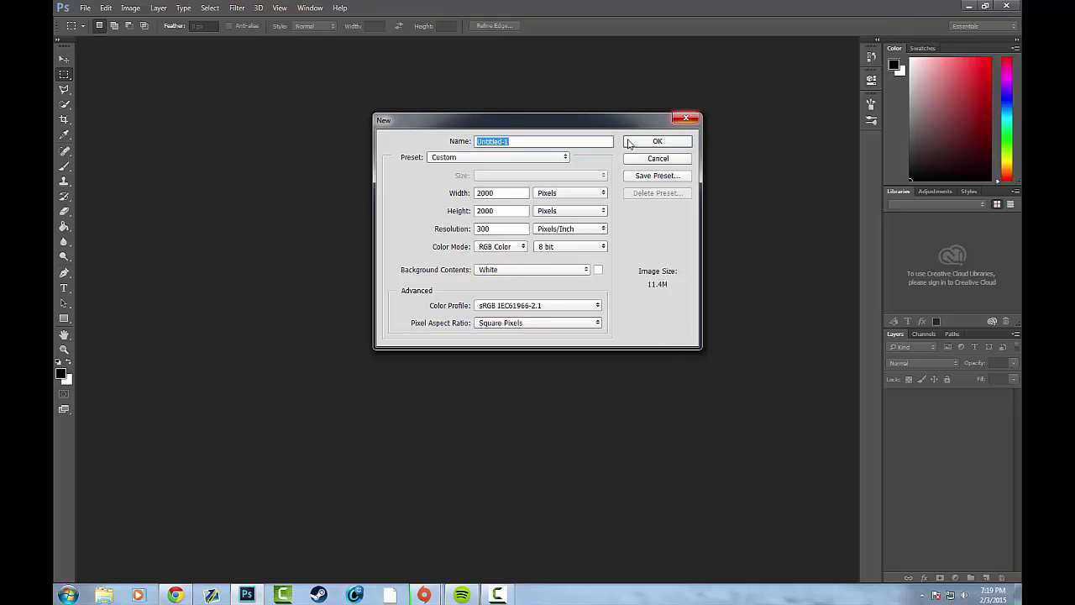
pyautogui.click(672, 142)
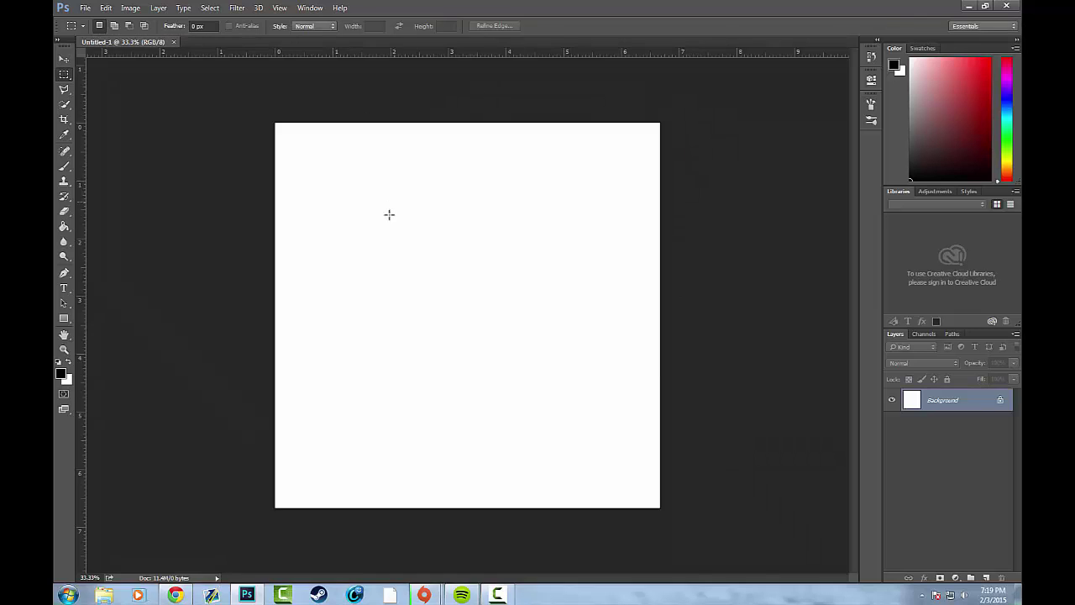
# - Place the downloaded filename-1 (1).pdf sketch from the browser into the document, rotated 90° and scaled to about 82%
pyautogui.click(174, 595)
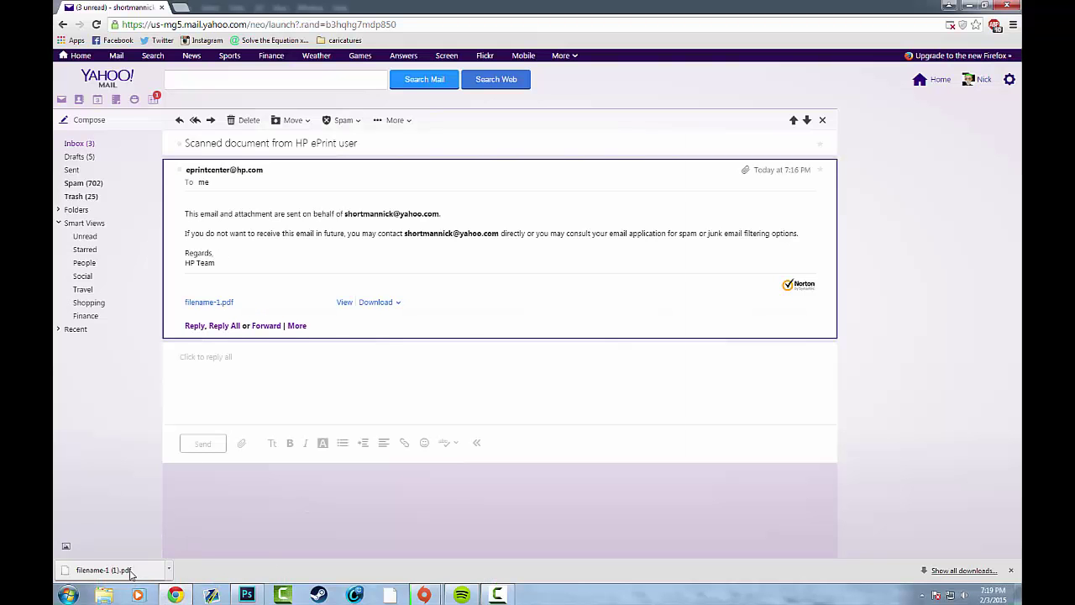
pyautogui.moveTo(140, 572); pyautogui.dragTo(482, 289)
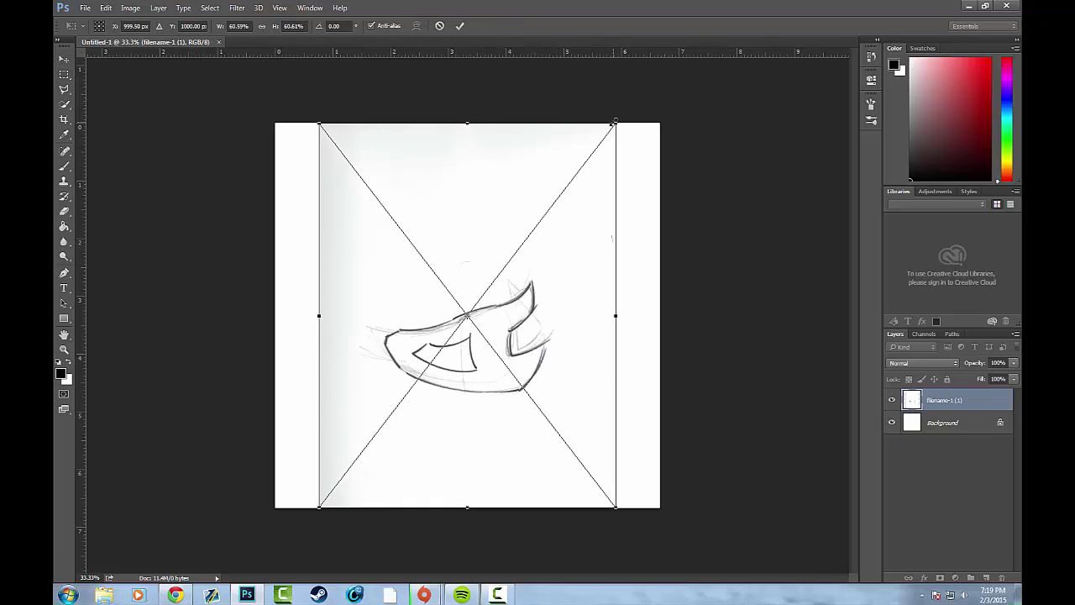
pyautogui.moveTo(615, 125); pyautogui.dragTo(547, 260)
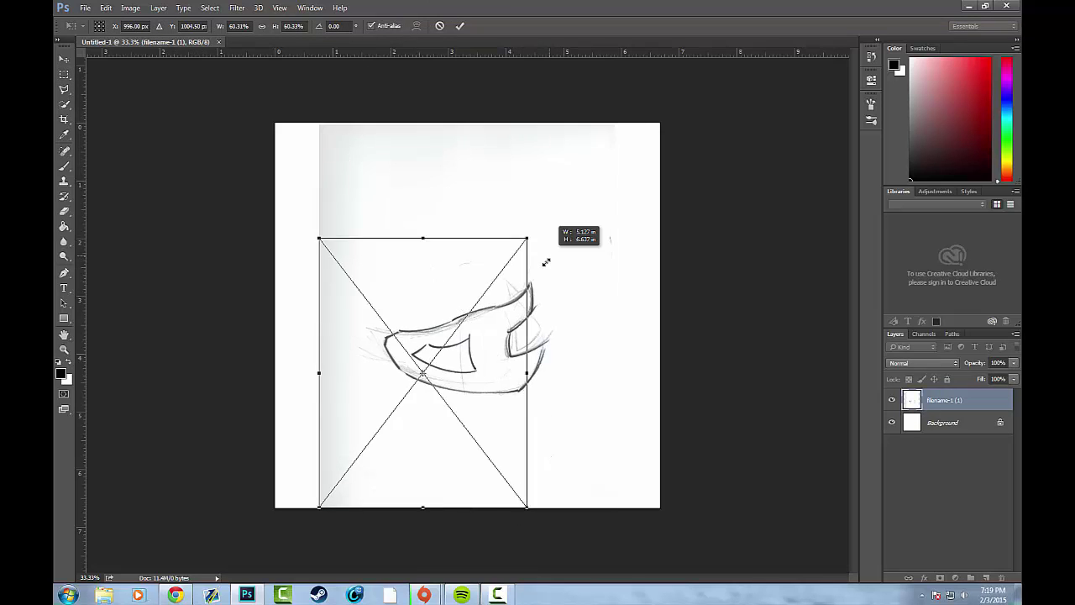
pyautogui.moveTo(559, 160)
pyautogui.mouseDown()
pyautogui.moveTo(612, 440)
pyautogui.moveTo(583, 477)
pyautogui.mouseUp()
pyautogui.moveTo(554, 273)
pyautogui.mouseDown()
pyautogui.moveTo(710, 54)
pyautogui.moveTo(744, 33)
pyautogui.mouseUp()
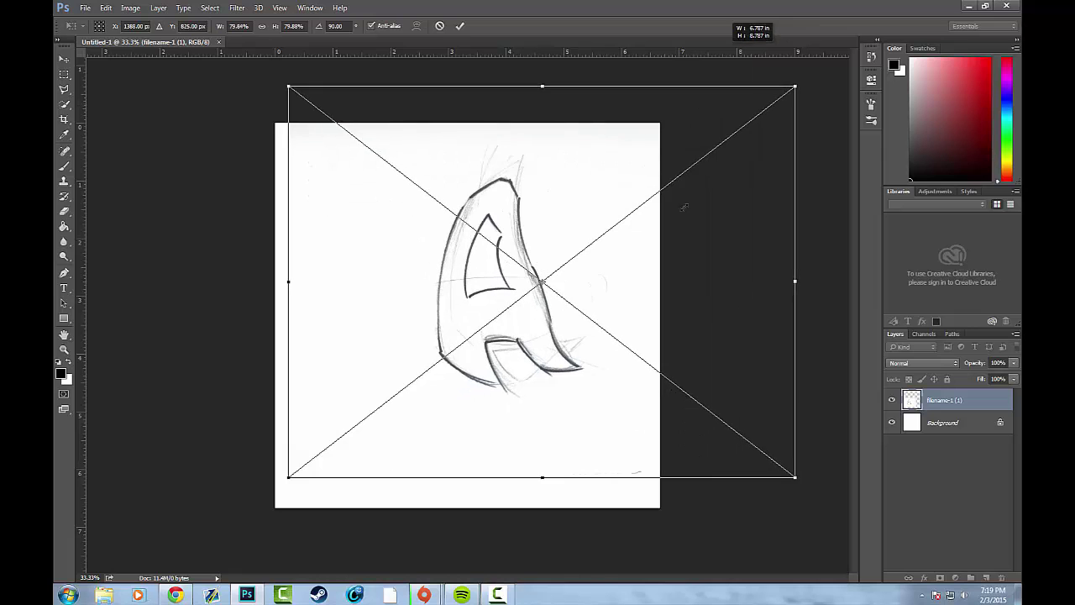
pyautogui.moveTo(683, 212); pyautogui.dragTo(652, 260)
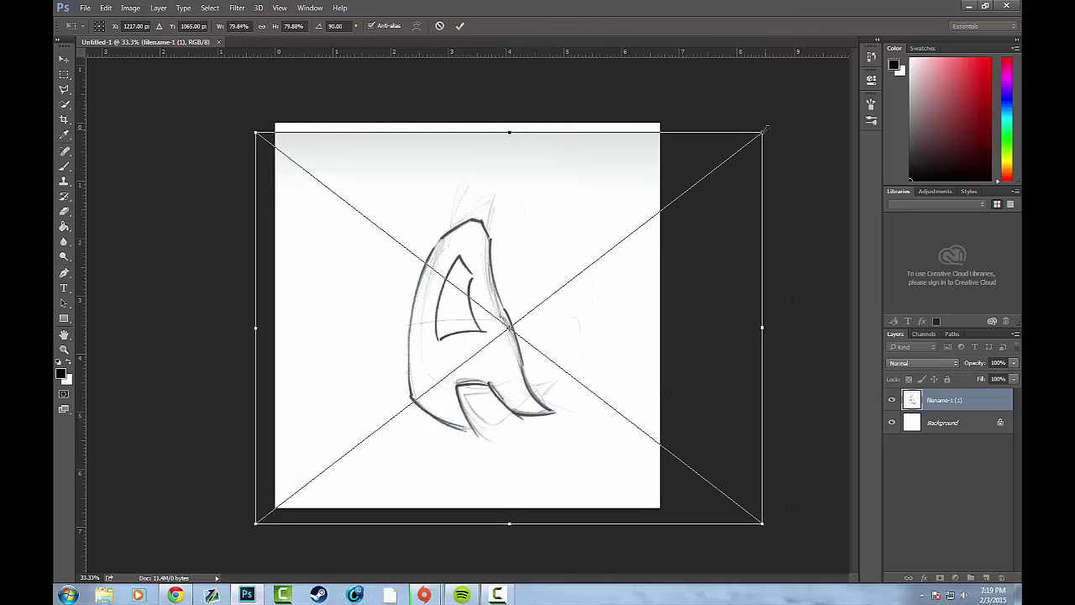
pyautogui.moveTo(766, 128); pyautogui.dragTo(768, 116)
pyautogui.moveTo(714, 217); pyautogui.dragTo(701, 203)
pyautogui.click(460, 25)
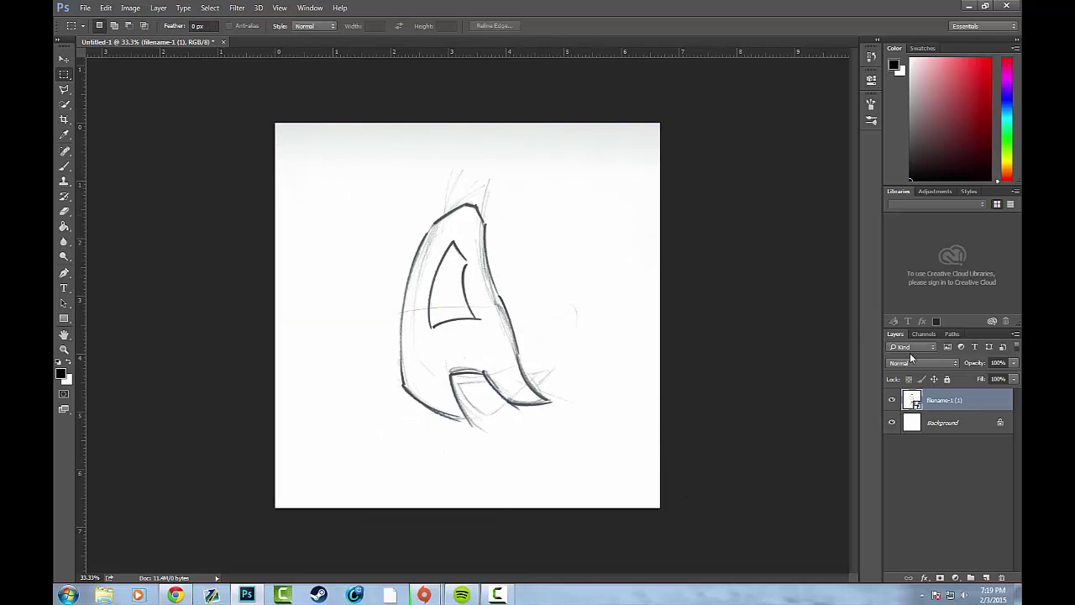
# - Enlarge the placed sketch to about 110% and reposition it so the letter A fills most of the canvas height
pyautogui.hotkey('ctrl', 't')
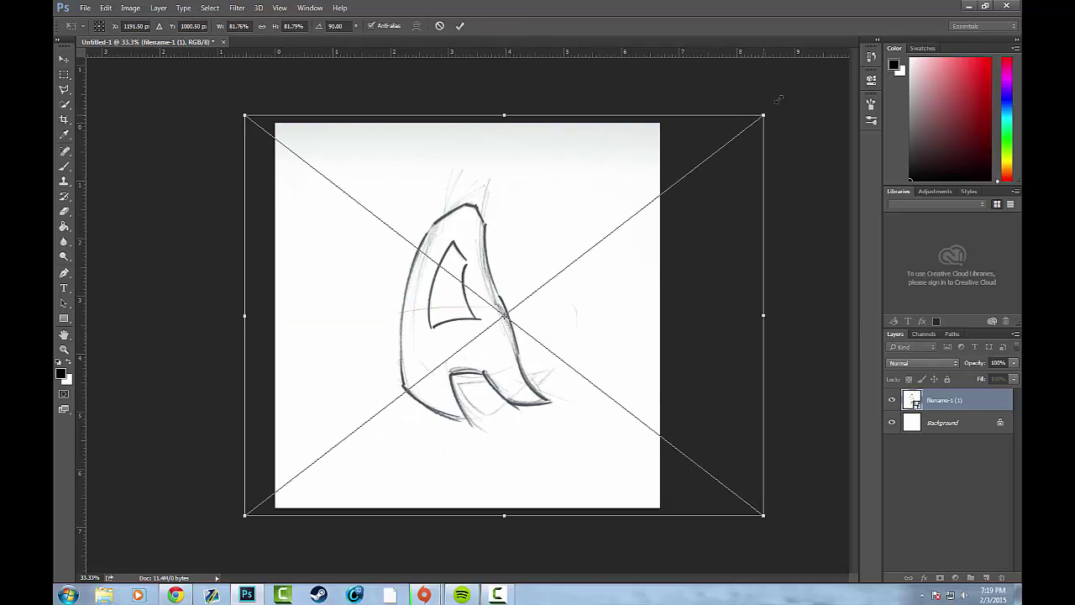
pyautogui.moveTo(780, 99); pyautogui.dragTo(882, 19)
pyautogui.moveTo(739, 121); pyautogui.dragTo(664, 180)
pyautogui.moveTo(813, 61); pyautogui.dragTo(868, 29)
pyautogui.moveTo(778, 135); pyautogui.dragTo(779, 137)
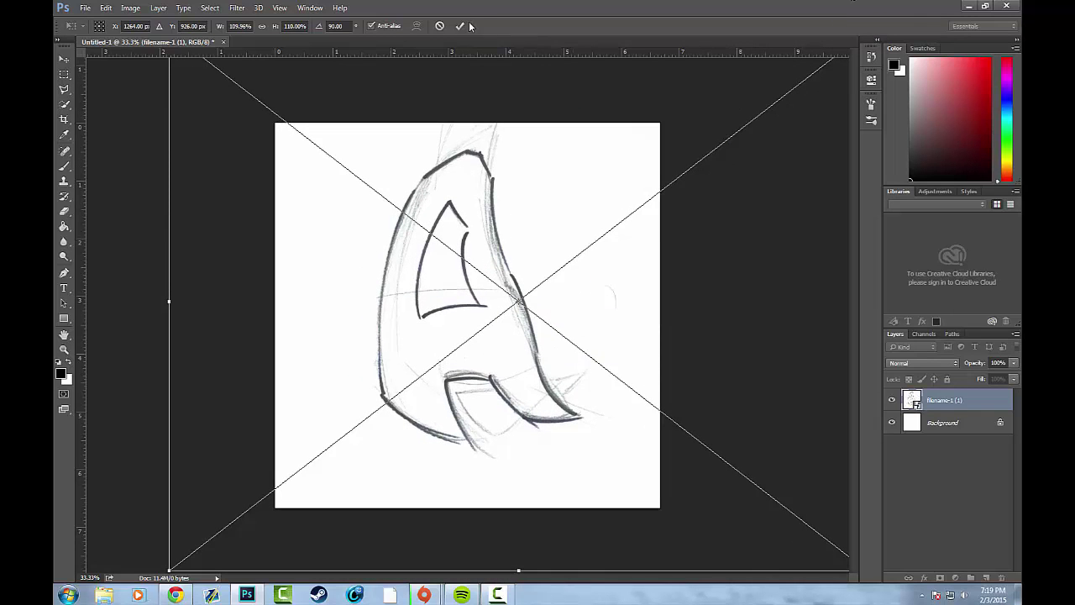
pyautogui.click(464, 24)
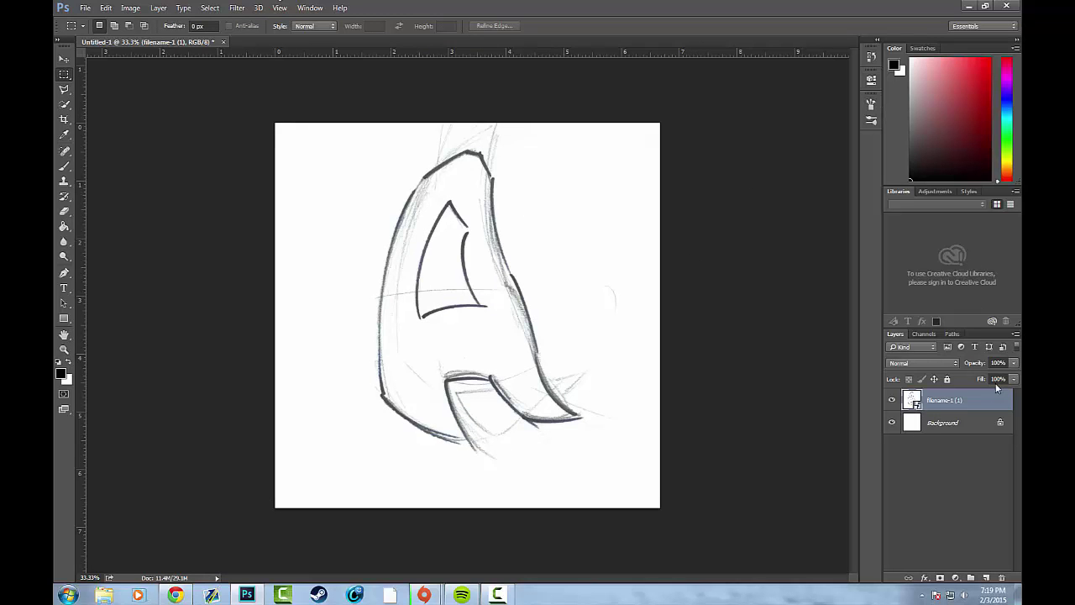
# - Lower the sketch layer's opacity to about 48%
pyautogui.click(1014, 362)
pyautogui.moveTo(1014, 376)
pyautogui.mouseDown()
pyautogui.moveTo(998, 378)
pyautogui.moveTo(1013, 378)
pyautogui.mouseUp()
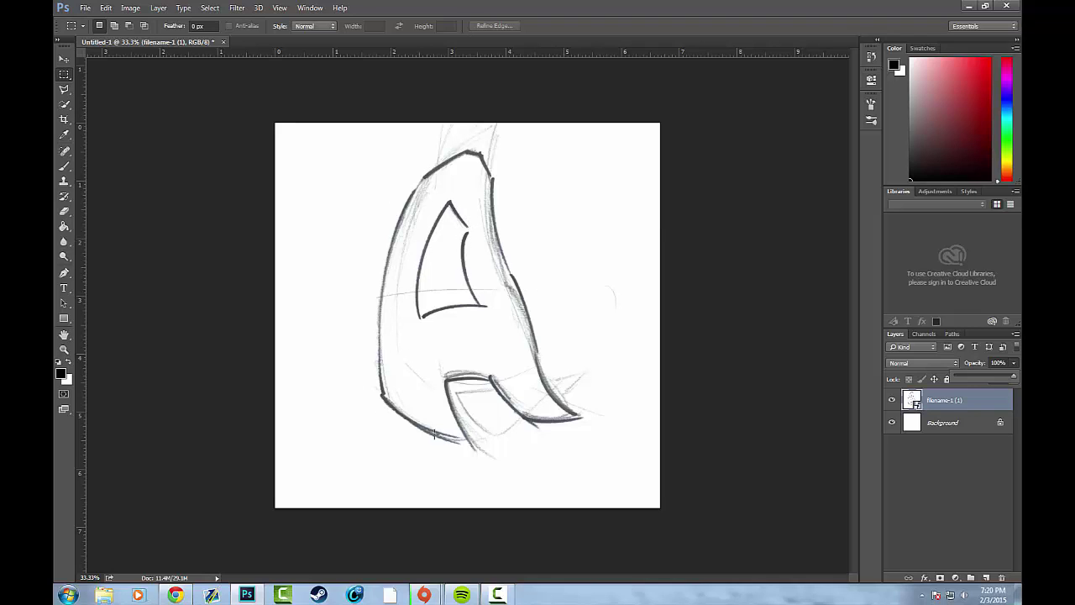
pyautogui.moveTo(1014, 378); pyautogui.dragTo(993, 379)
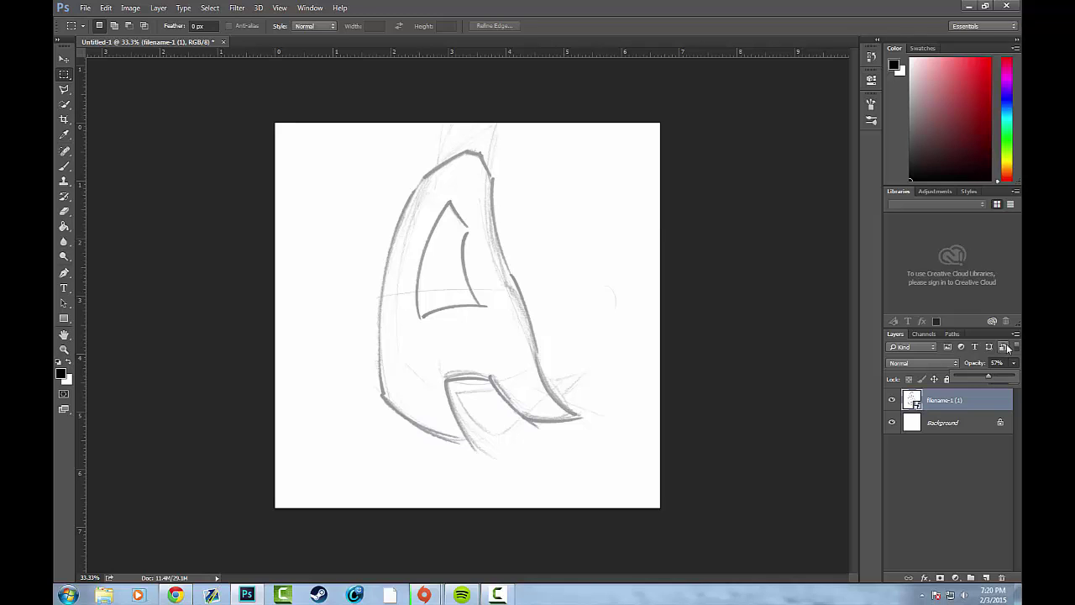
pyautogui.moveTo(987, 381); pyautogui.dragTo(984, 380)
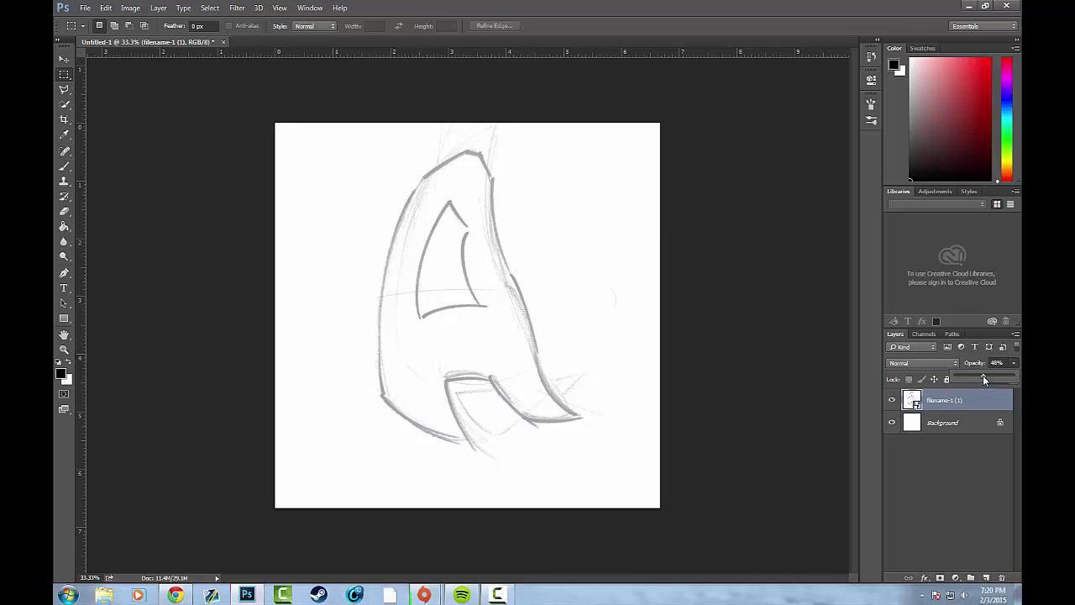
pyautogui.click(624, 5)
# - Add a new empty layer above the sketch and activate the Pen tool in path mode for tracing the letter
pyautogui.hotkey('ctrl', 'shift', 'n')
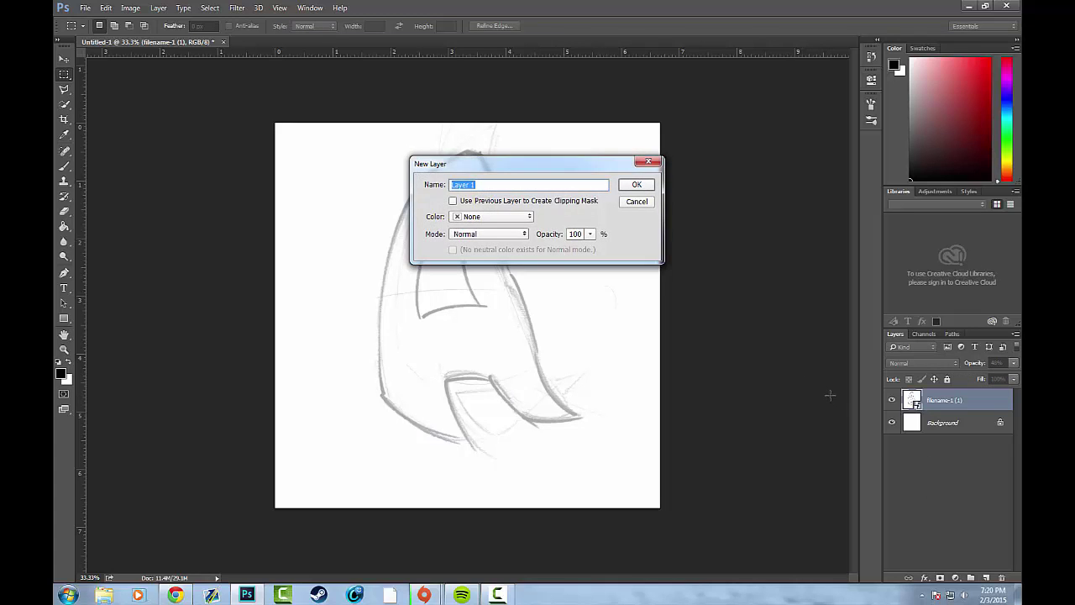
pyautogui.press('Return')
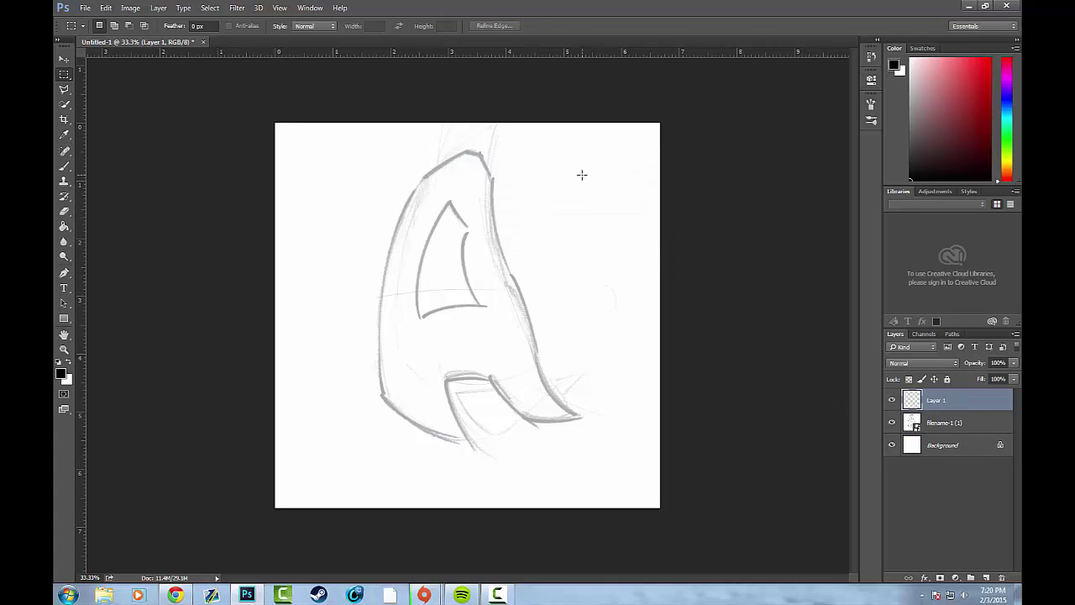
pyautogui.press('p')
pyautogui.scroll(1, 449, 174)
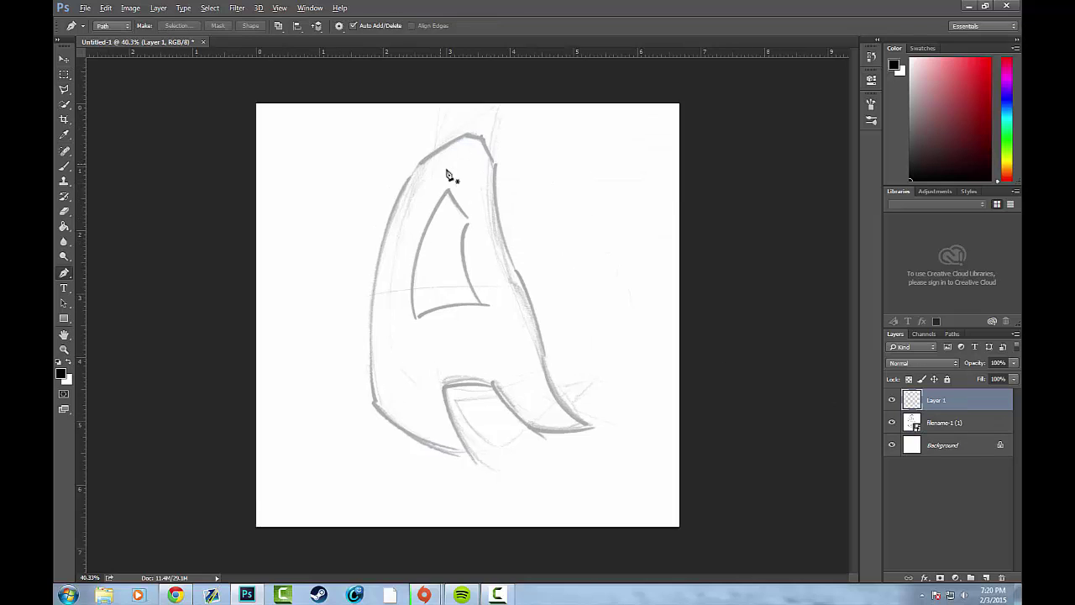
pyautogui.scroll(3, 450, 174)
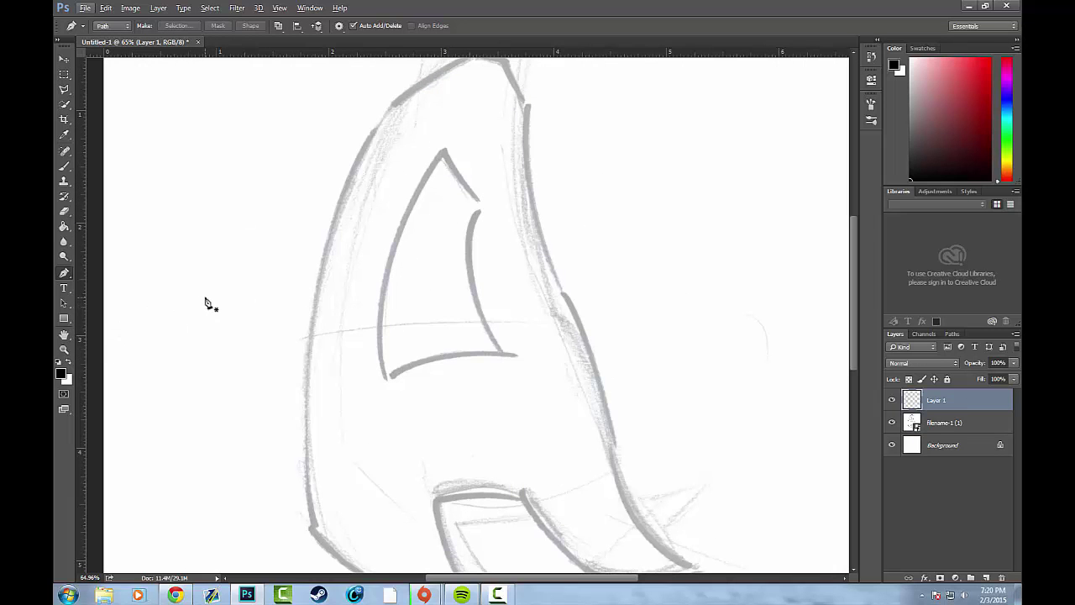
pyautogui.press('b')
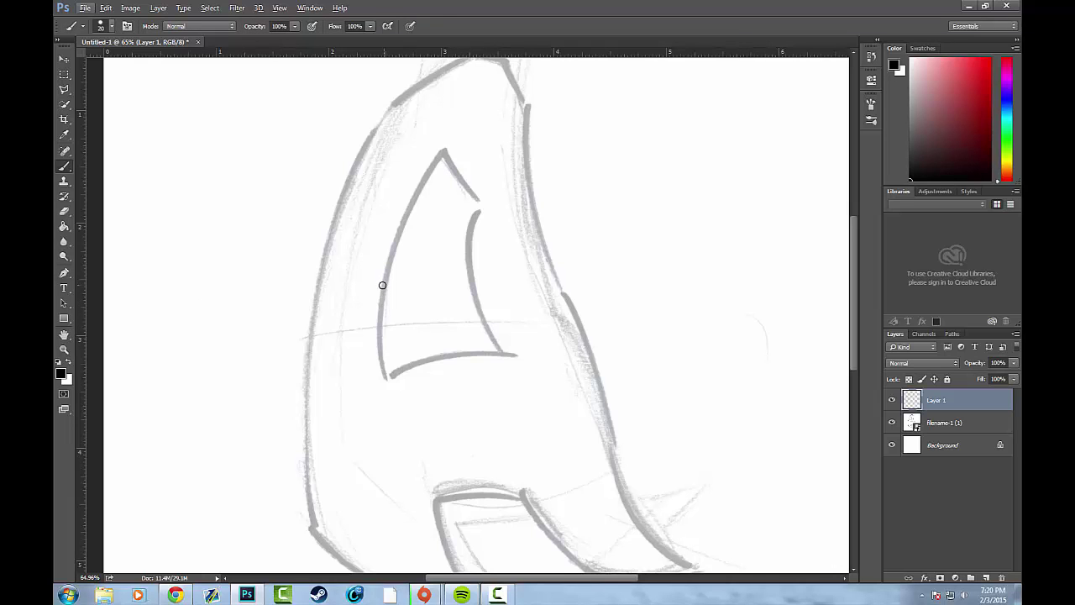
pyautogui.press('p')
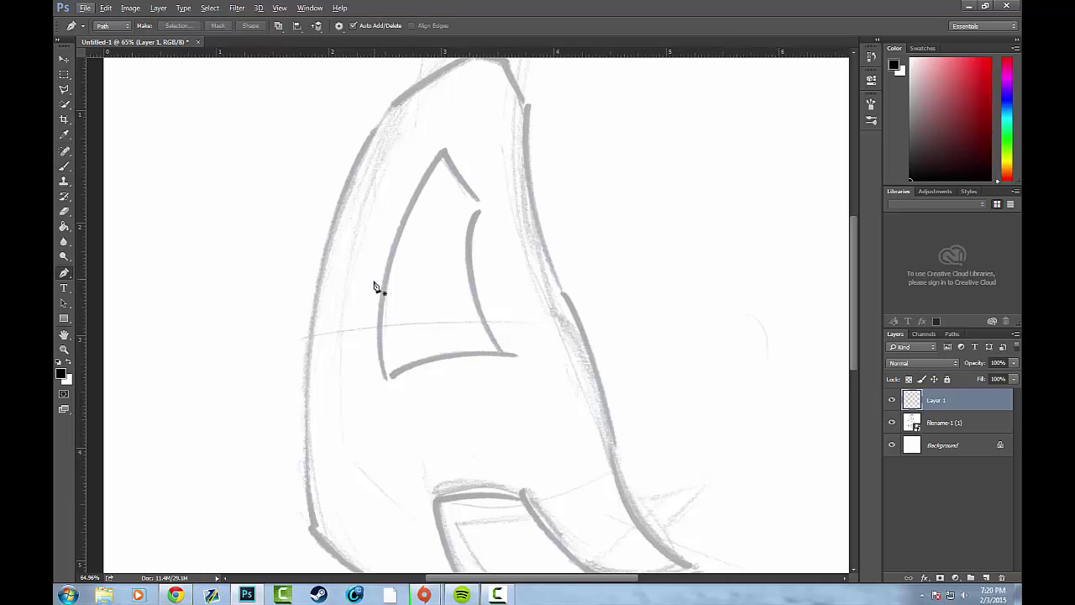
pyautogui.click(445, 150)
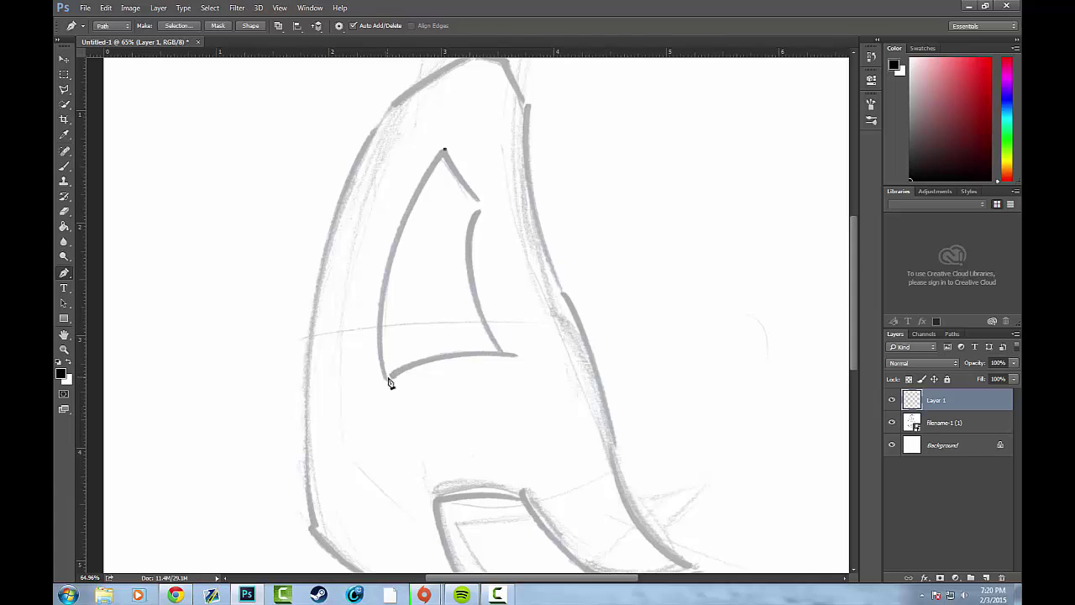
pyautogui.moveTo(388, 379)
pyautogui.mouseDown()
pyautogui.moveTo(448, 461)
pyautogui.moveTo(439, 504)
pyautogui.moveTo(424, 507)
pyautogui.mouseUp()
pyautogui.press('Return')
# - Start a pen path at the letter A's apex and trace the upper right edge down to the bend near mid-height
pyautogui.scroll(-3, 511, 143)
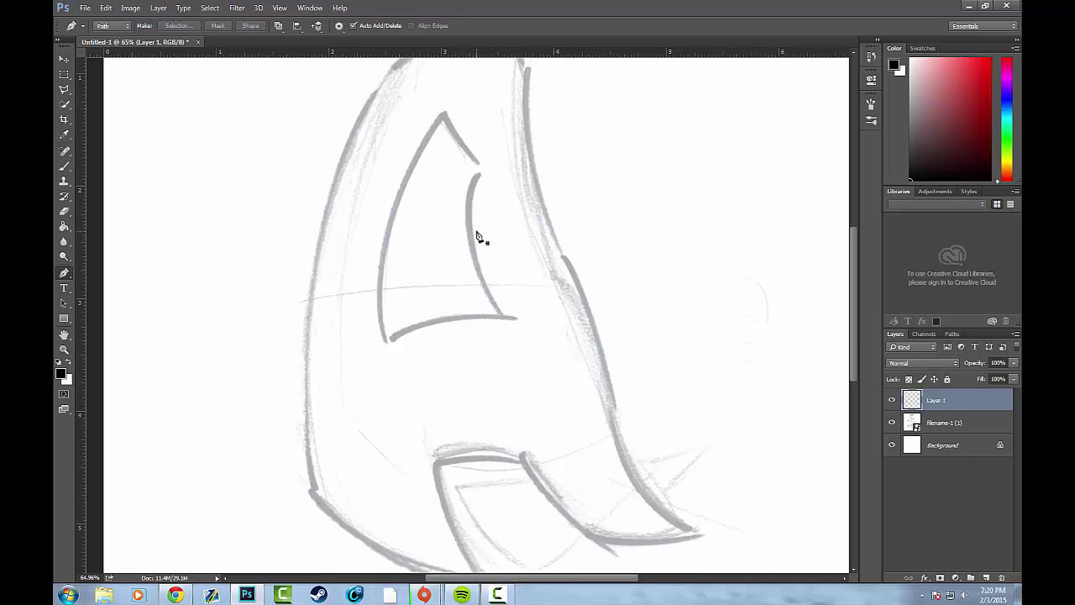
pyautogui.scroll(5, 488, 110)
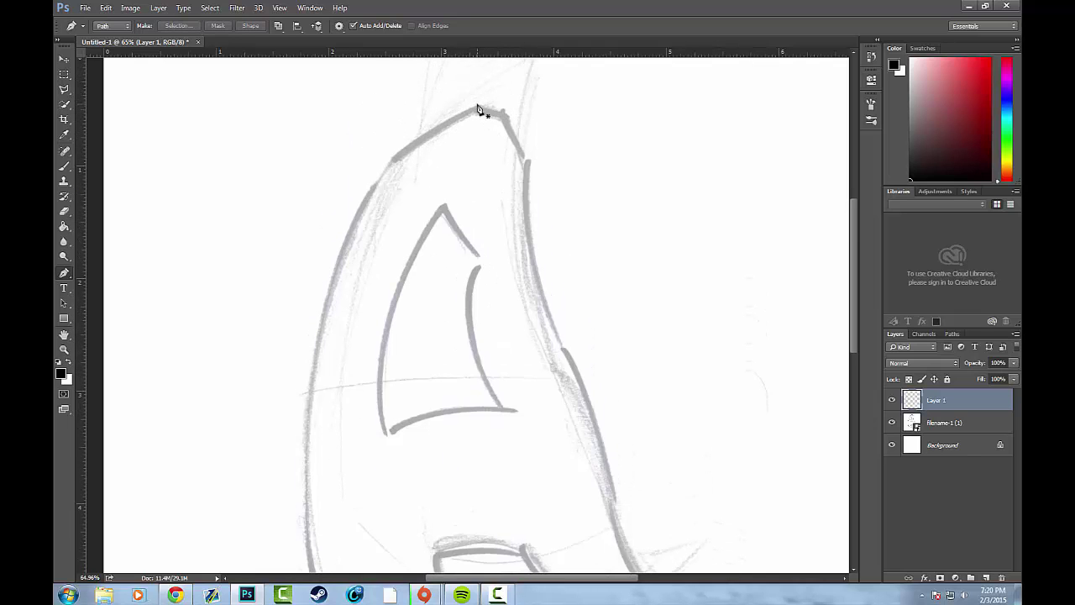
pyautogui.click(476, 106)
pyautogui.click(506, 116)
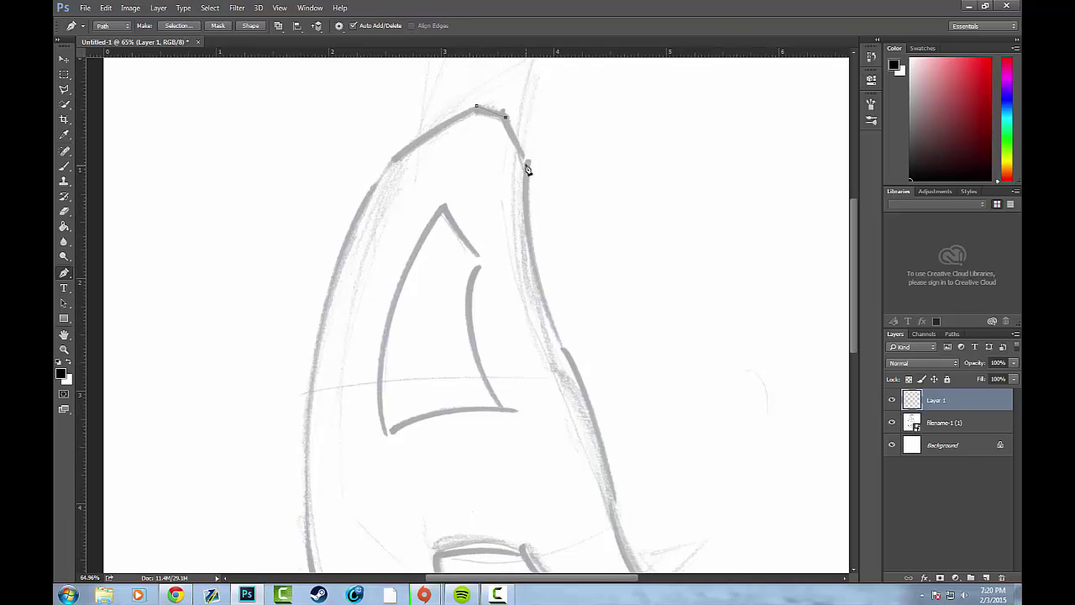
pyautogui.moveTo(527, 158); pyautogui.dragTo(535, 161)
pyautogui.moveTo(595, 420); pyautogui.dragTo(669, 521)
pyautogui.hotkey('ctrl', 'z')
pyautogui.moveTo(573, 360); pyautogui.dragTo(629, 451)
pyautogui.keyDown('alt'); pyautogui.click(574, 362); pyautogui.keyUp('alt')
# - Continue the path down the A's lower right edge to the tip of the right foot, ending with a corner point
pyautogui.scroll(-2, 629, 436)
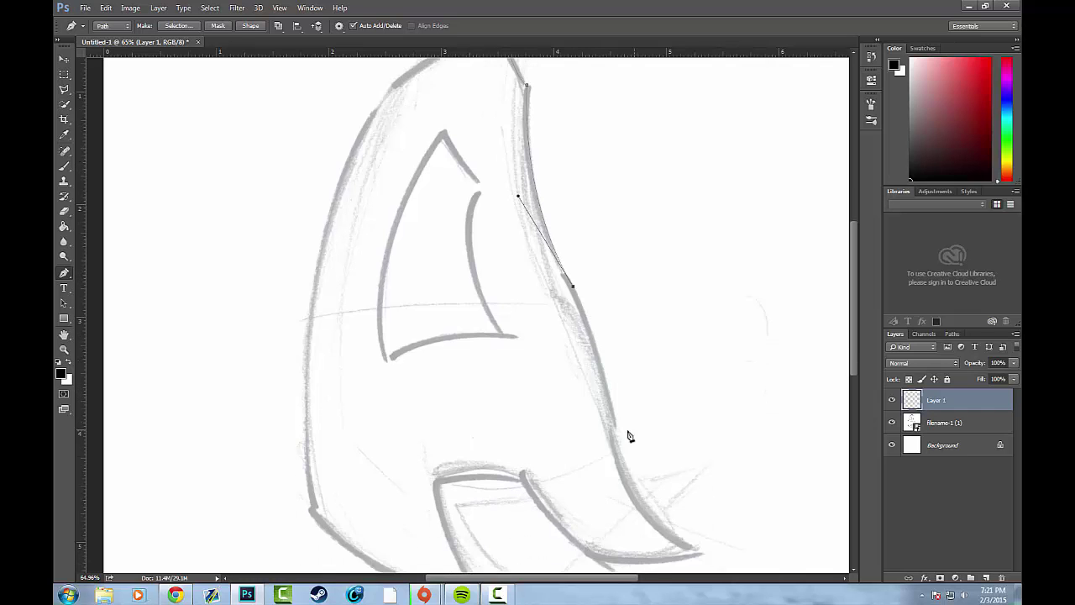
pyautogui.scroll(-1, 621, 430)
pyautogui.moveTo(613, 414); pyautogui.dragTo(616, 487)
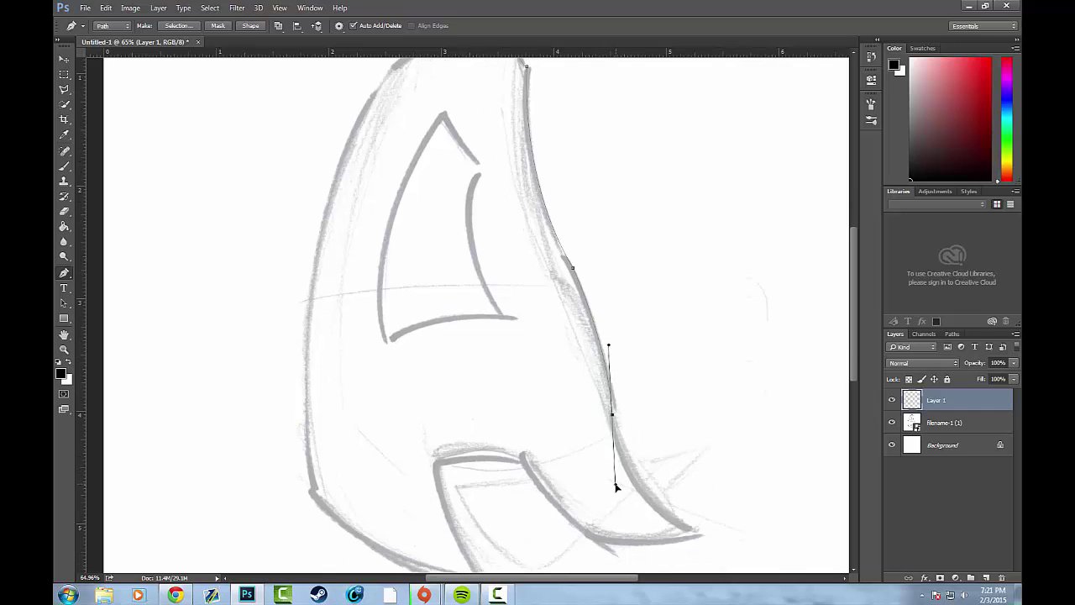
pyautogui.keyDown('alt'); pyautogui.click(612, 414); pyautogui.keyUp('alt')
pyautogui.scroll(1, 697, 538)
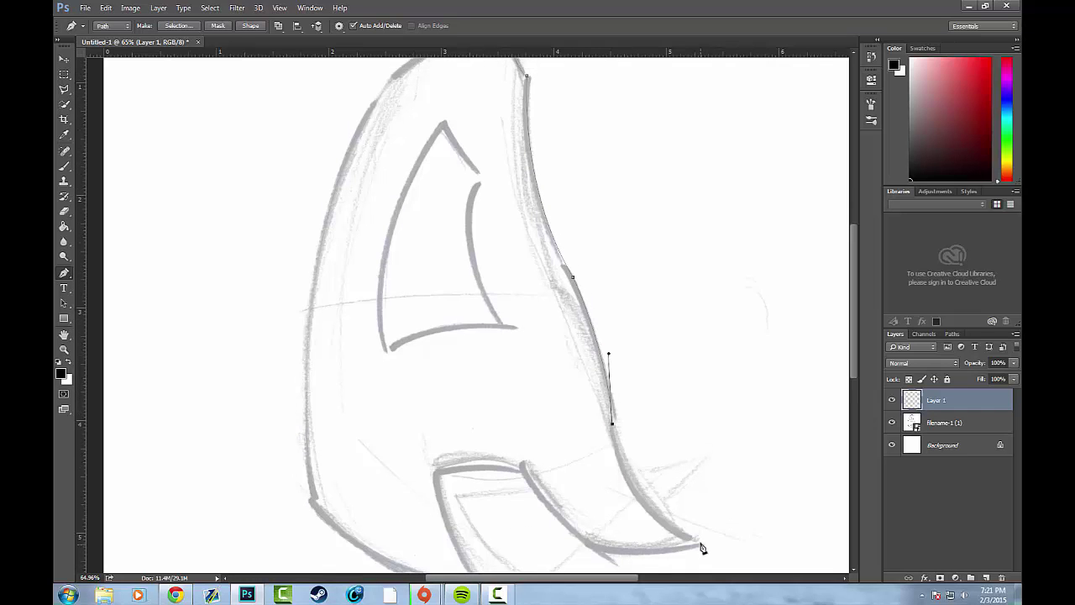
pyautogui.moveTo(701, 545); pyautogui.dragTo(782, 569)
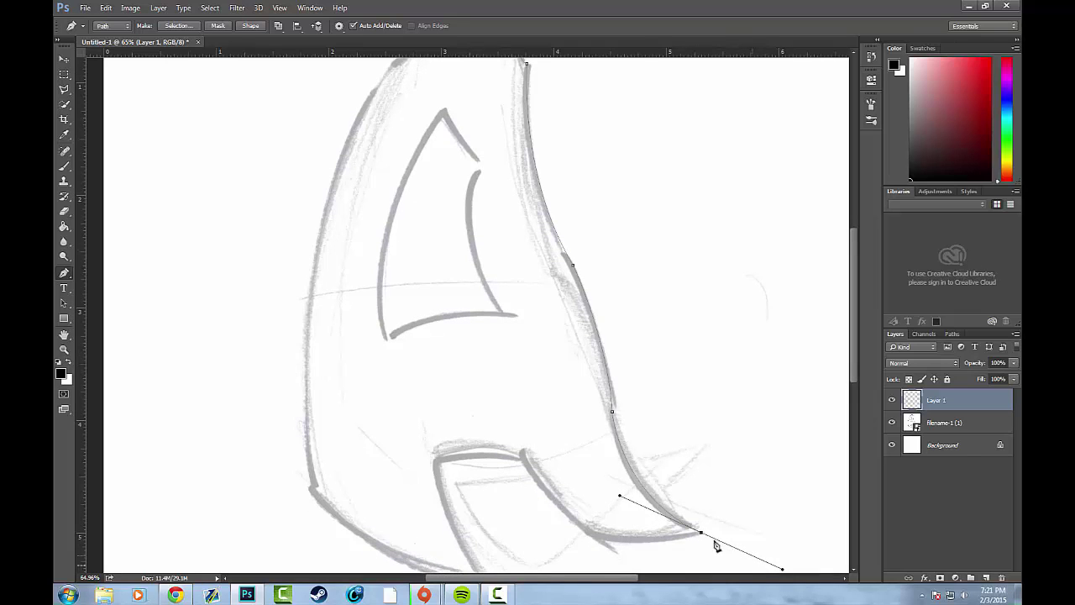
pyautogui.keyDown('alt'); pyautogui.click(702, 535); pyautogui.keyUp('alt')
# - Trace the right foot's underside and its inner edge up to the right corner of the arch between the legs
pyautogui.moveTo(587, 530); pyautogui.dragTo(534, 509)
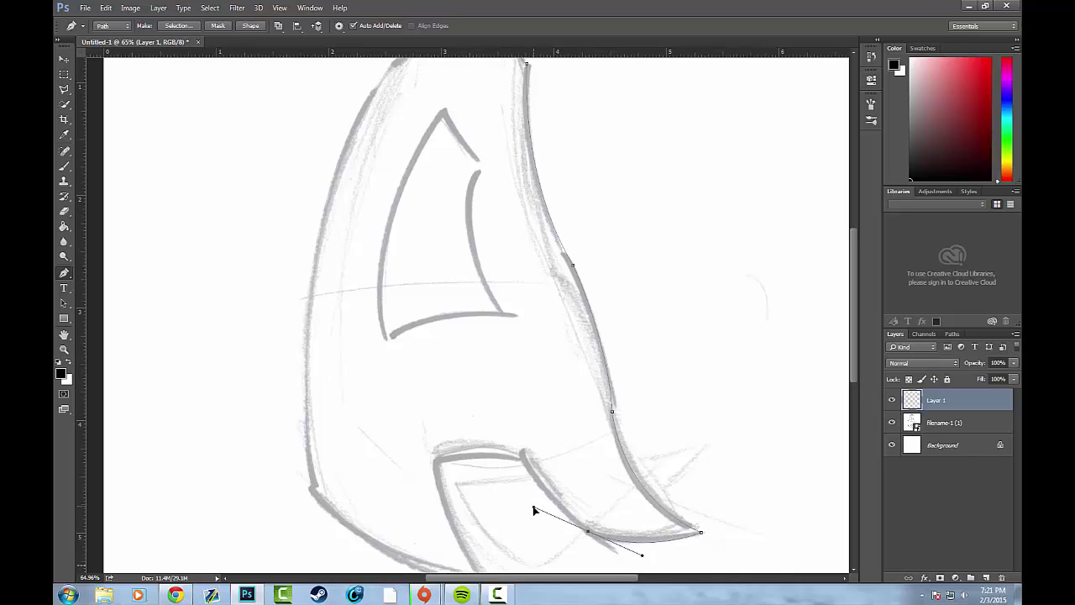
pyautogui.keyDown('alt'); pyautogui.click(588, 532); pyautogui.keyUp('alt')
pyautogui.moveTo(522, 458); pyautogui.dragTo(486, 404)
pyautogui.moveTo(439, 462); pyautogui.dragTo(433, 475)
pyautogui.hotkey('ctrl', 'z')
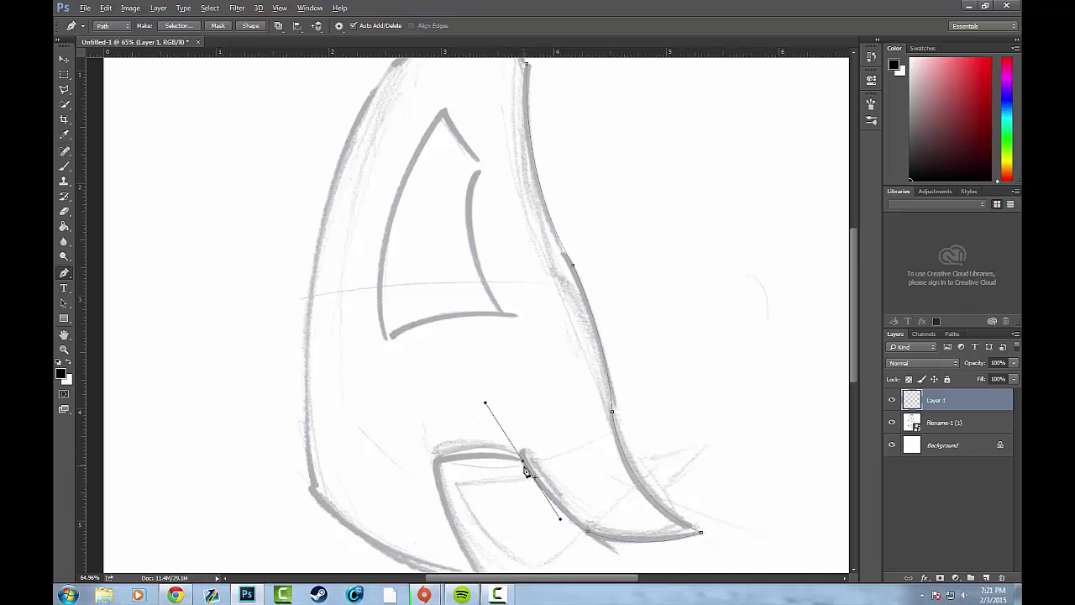
pyautogui.keyDown('alt'); pyautogui.click(524, 461); pyautogui.keyUp('alt')
# - Trace the top of the arch and the left leg's inner edge down to its bottom tip
pyautogui.moveTo(437, 461); pyautogui.dragTo(386, 478)
pyautogui.scroll(-5, 428, 315)
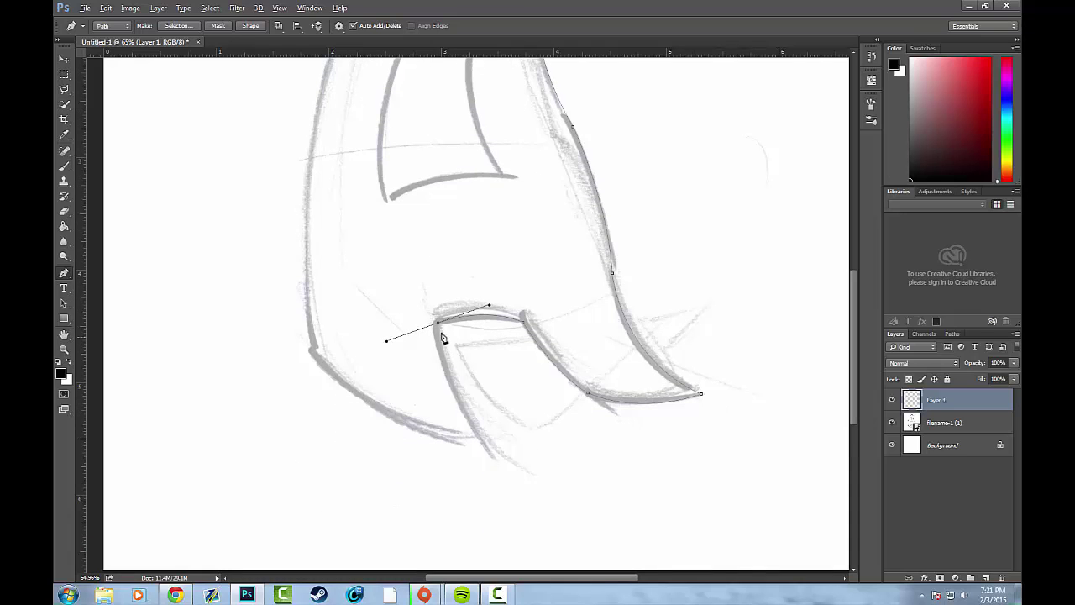
pyautogui.keyDown('alt'); pyautogui.click(437, 322); pyautogui.keyUp('alt')
pyautogui.moveTo(484, 443); pyautogui.dragTo(536, 514)
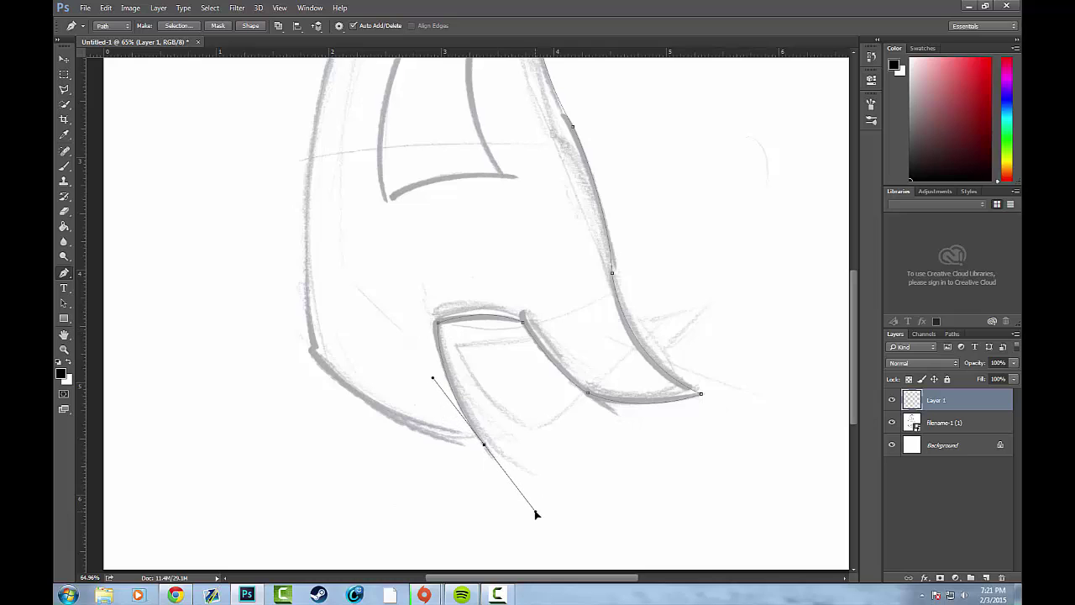
pyautogui.keyDown('alt'); pyautogui.click(484, 444); pyautogui.keyUp('alt')
# - Trace the left leg's curved bottom edge to the letter's lower left corner and make that anchor a corner point
pyautogui.moveTo(315, 355); pyautogui.dragTo(261, 280)
pyautogui.keyDown('alt'); pyautogui.click(315, 357); pyautogui.keyUp('alt')
pyautogui.hotkey('ctrl', 'z')
pyautogui.keyDown('alt'); pyautogui.click(315, 357); pyautogui.keyUp('alt')
# - Trace the A's long left outer edge up to the shoulder and on to the apex, ending with a corner point that finishes the outline
pyautogui.scroll(10, 353, 328)
pyautogui.scroll(4, 373, 229)
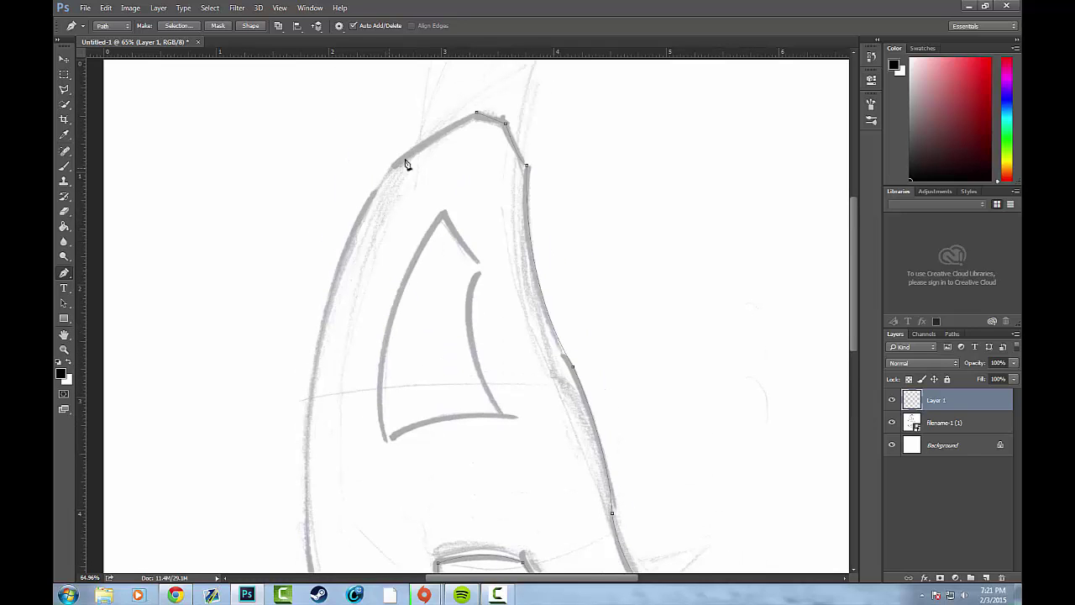
pyautogui.moveTo(389, 168); pyautogui.dragTo(507, 58)
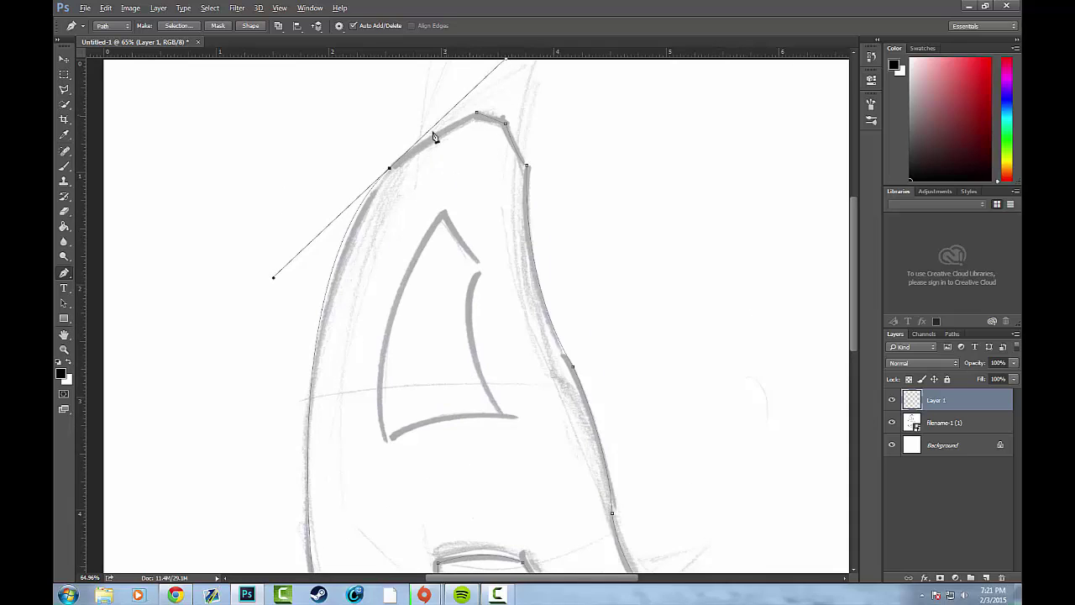
pyautogui.click(388, 169)
pyautogui.moveTo(472, 114); pyautogui.dragTo(493, 107)
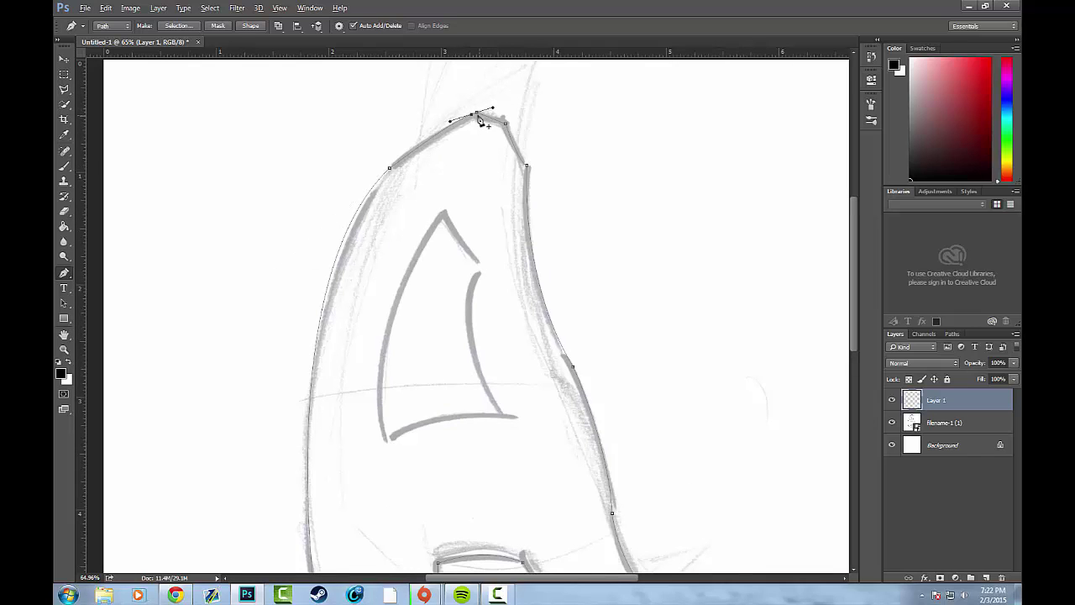
pyautogui.keyDown('alt'); pyautogui.click(472, 114); pyautogui.keyUp('alt')
# - Fill the closed outline on Layer 1 with black (000000) at 100% opacity and delete the path
pyautogui.rightClick(600, 89)
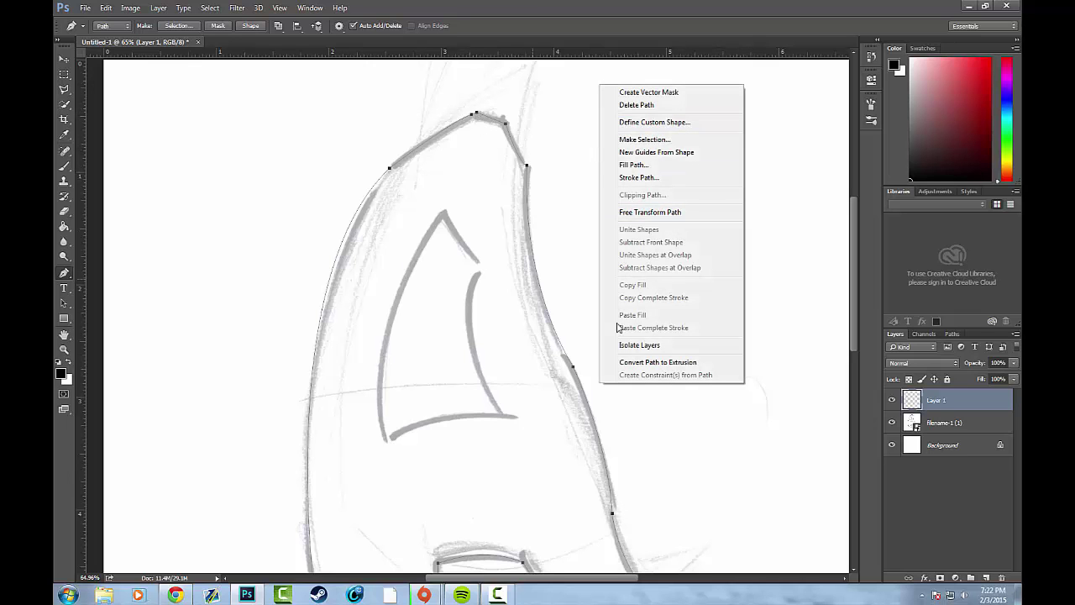
pyautogui.click(633, 165)
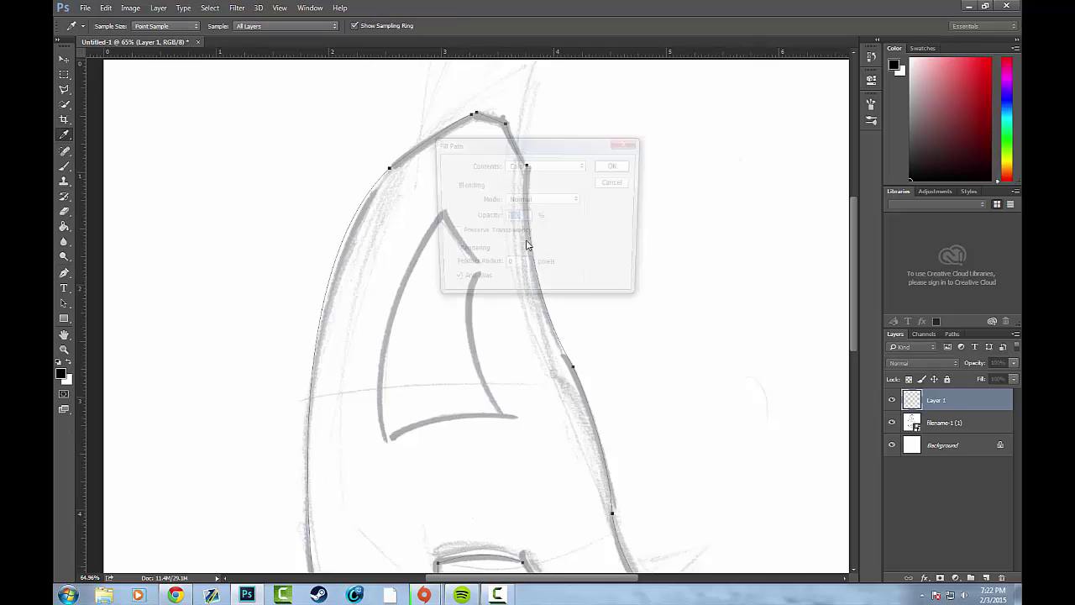
pyautogui.click(539, 170)
pyautogui.click(539, 171)
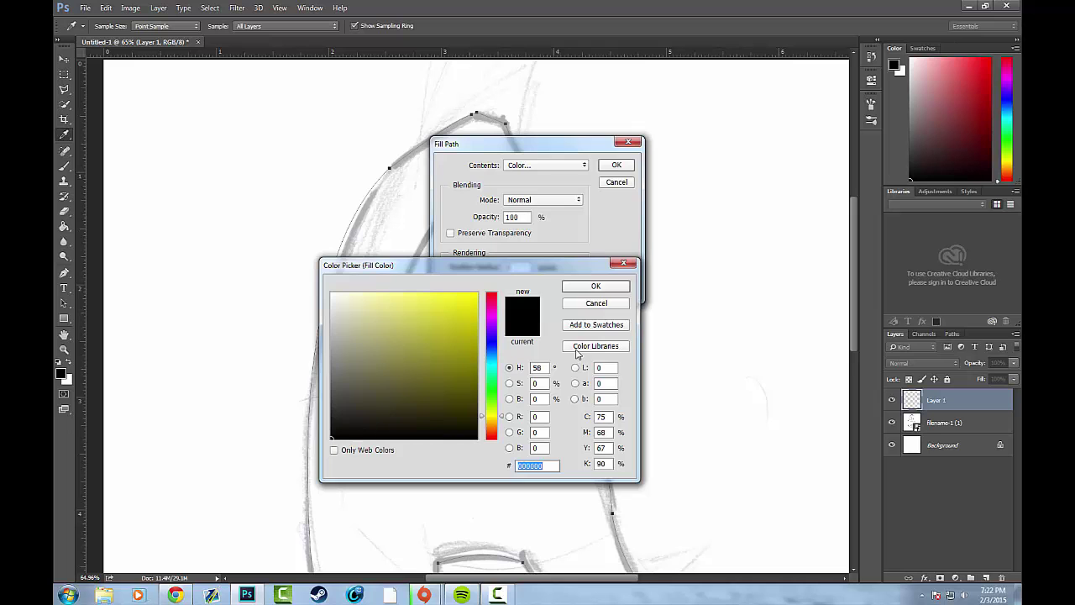
pyautogui.click(593, 287)
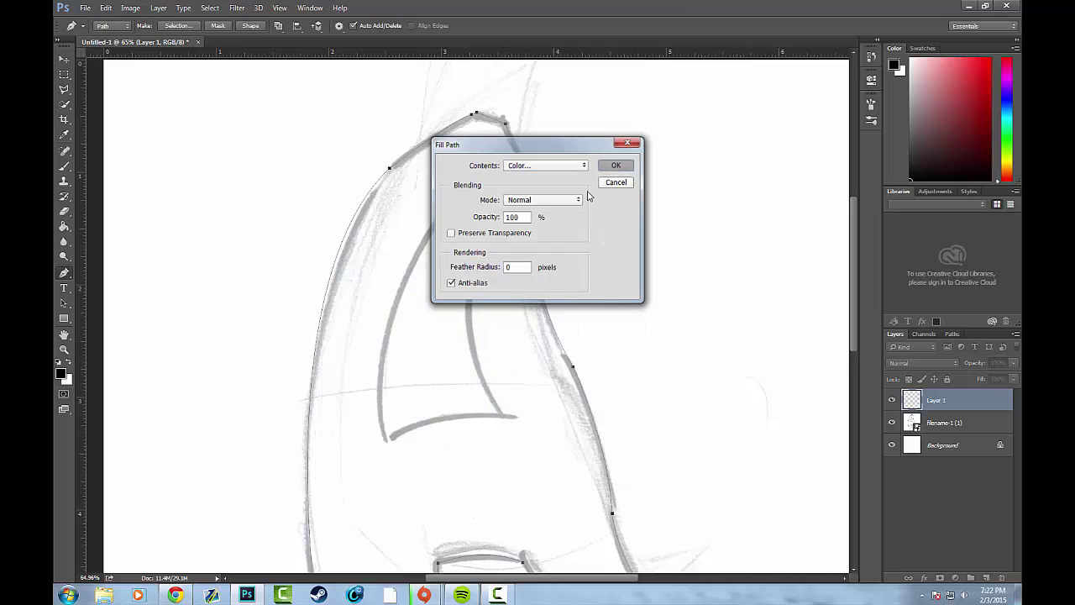
pyautogui.click(616, 166)
pyautogui.scroll(-5, 521, 211)
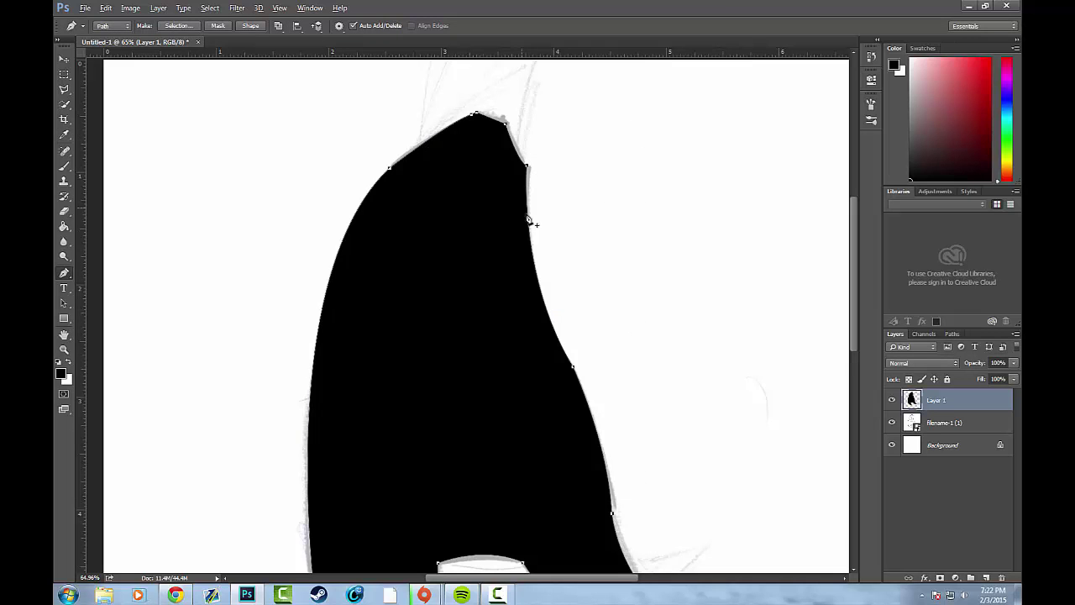
pyautogui.rightClick(469, 239)
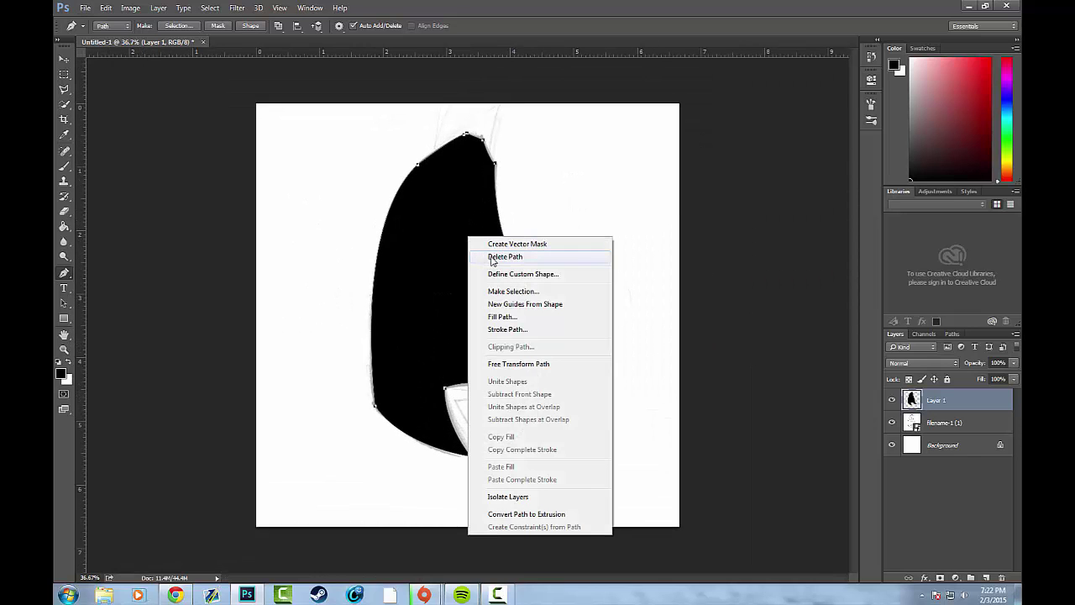
pyautogui.click(508, 257)
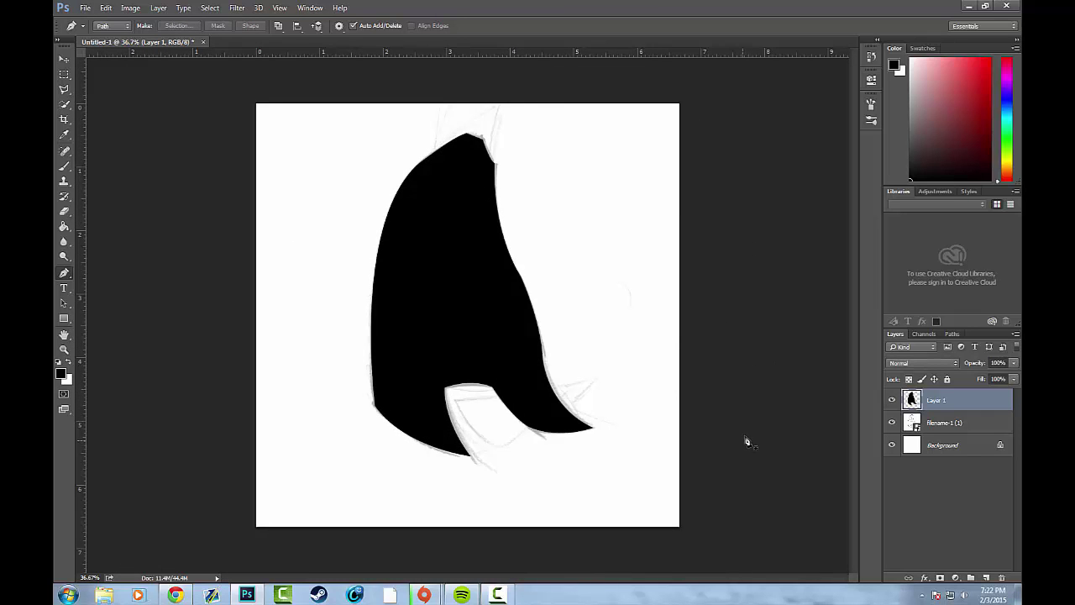
# - Toggle the visibility of the sketch, Background and Layer 1 layers to examine the filled letter shape
pyautogui.click(893, 424)
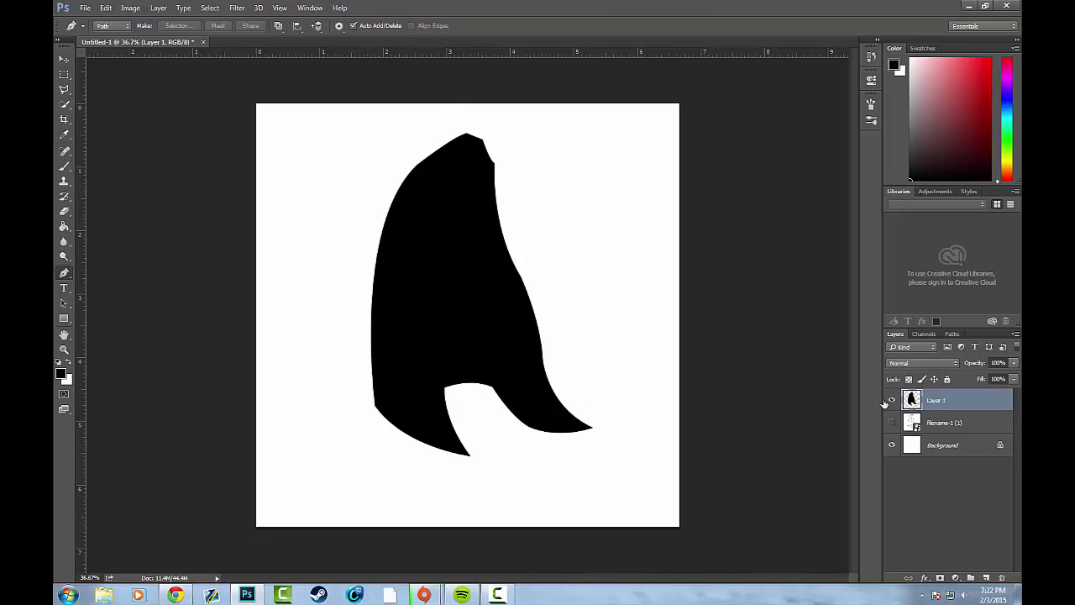
pyautogui.click(892, 444)
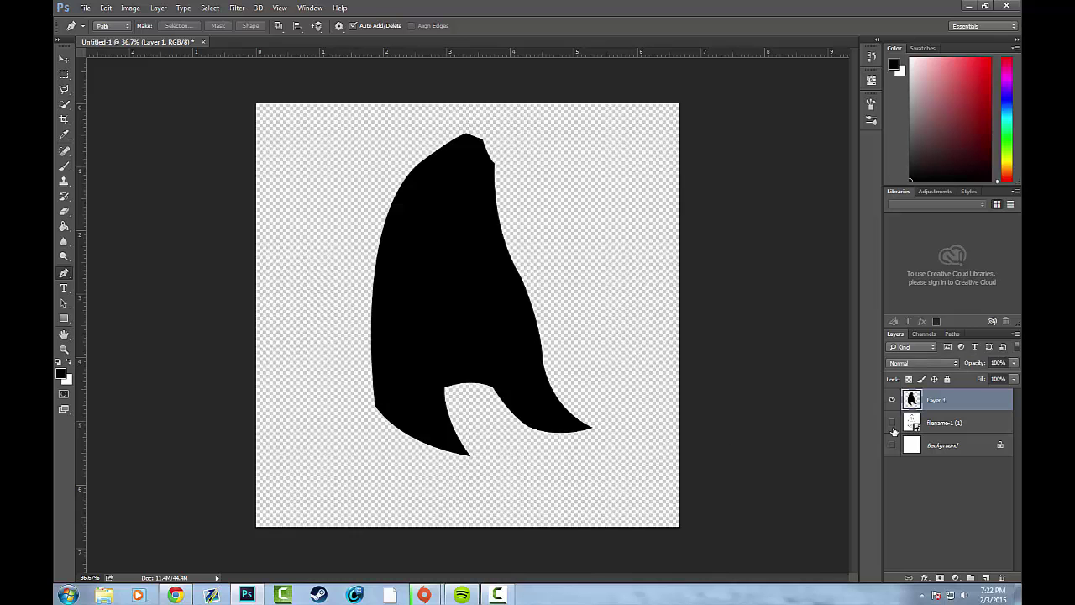
pyautogui.click(892, 445)
pyautogui.click(892, 423)
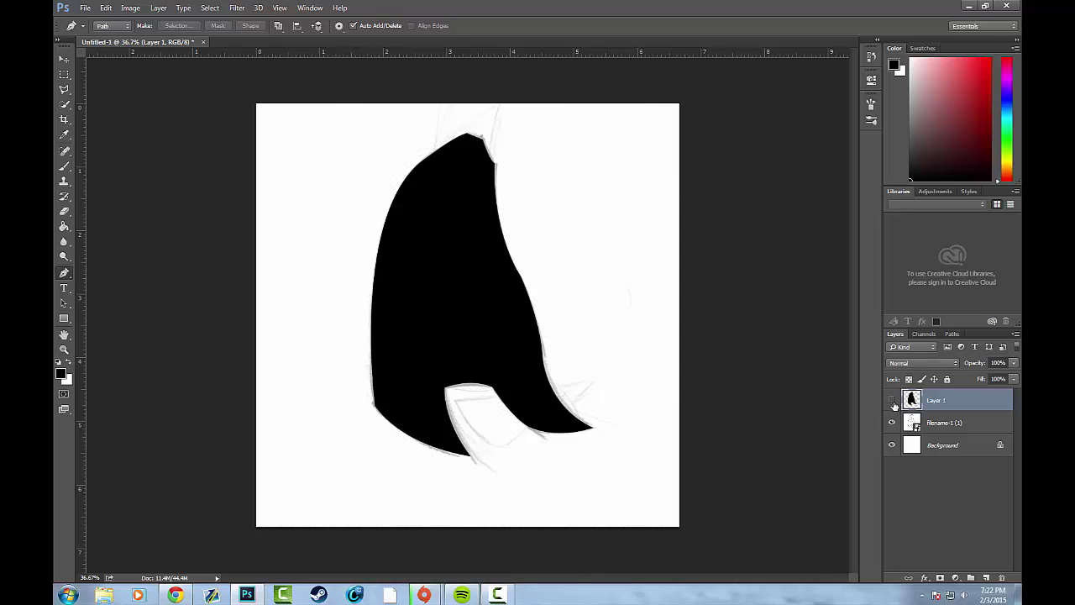
pyautogui.click(892, 401)
pyautogui.click(892, 400)
# - Set Layer 1's opacity to 33% and trace the inner opening's right side from its top point to its lower right corner
pyautogui.moveTo(1014, 363); pyautogui.dragTo(974, 378)
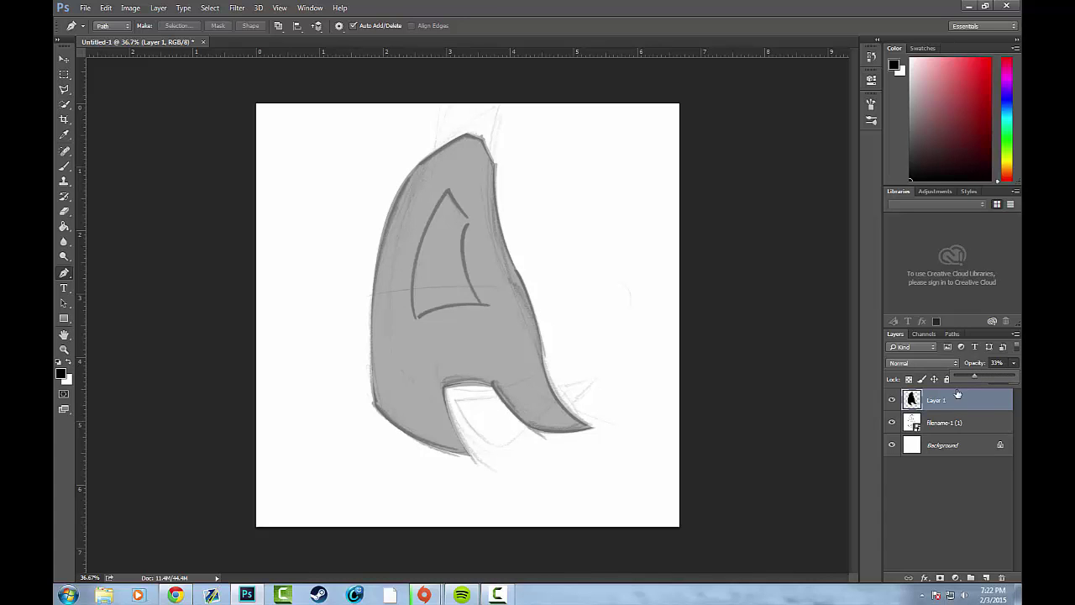
pyautogui.click(951, 402)
pyautogui.scroll(6, 444, 227)
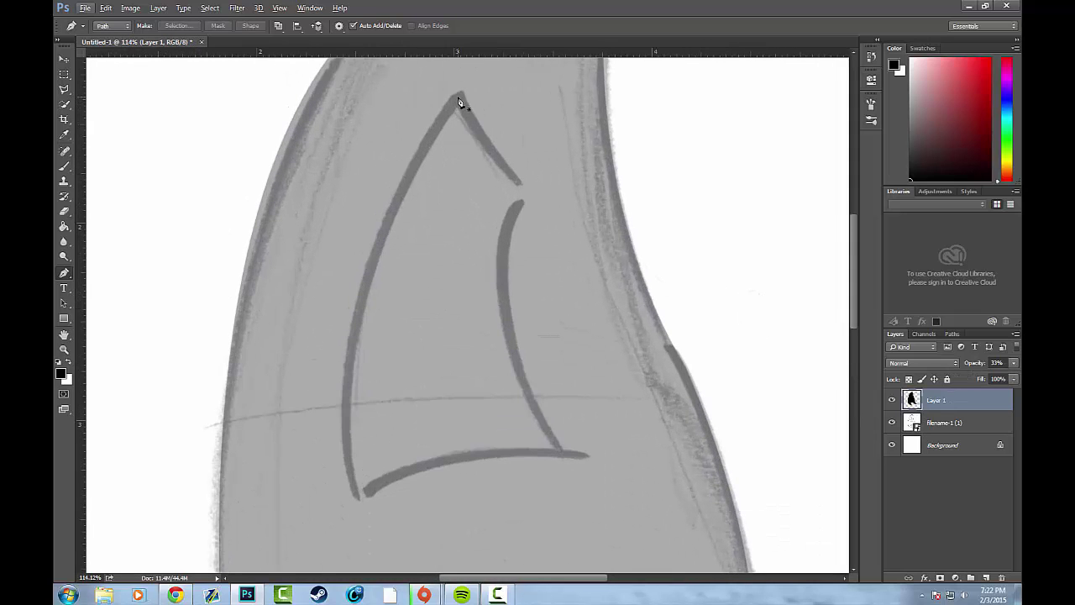
pyautogui.click(459, 96)
pyautogui.moveTo(525, 194); pyautogui.dragTo(563, 219)
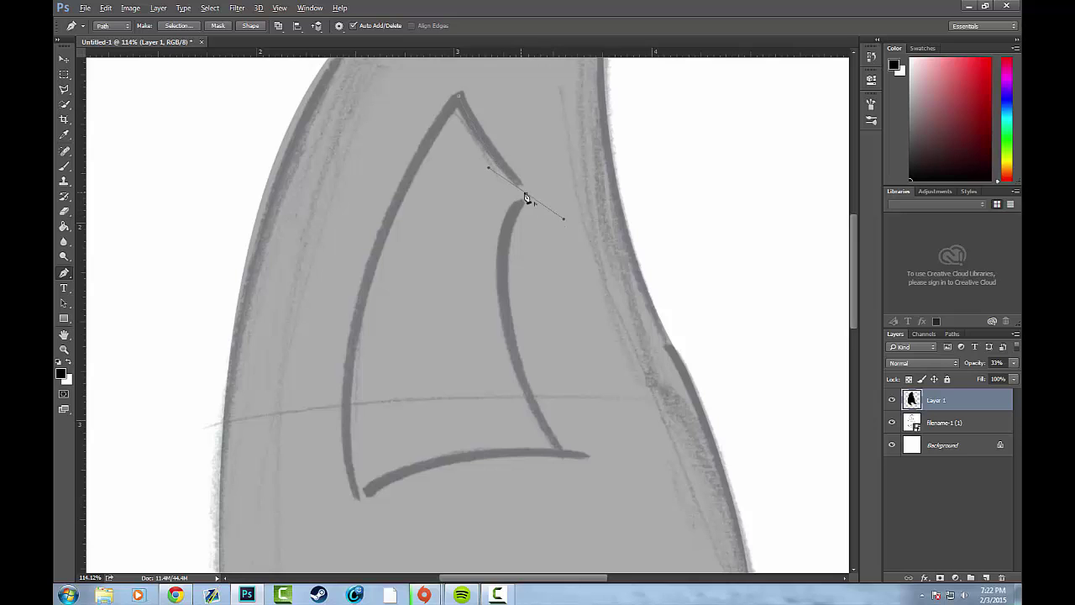
pyautogui.click(526, 195)
pyautogui.moveTo(565, 452)
pyautogui.mouseDown()
pyautogui.moveTo(612, 479)
pyautogui.moveTo(634, 579)
pyautogui.moveTo(663, 571)
pyautogui.moveTo(669, 537)
pyautogui.mouseUp()
pyautogui.click(557, 385)
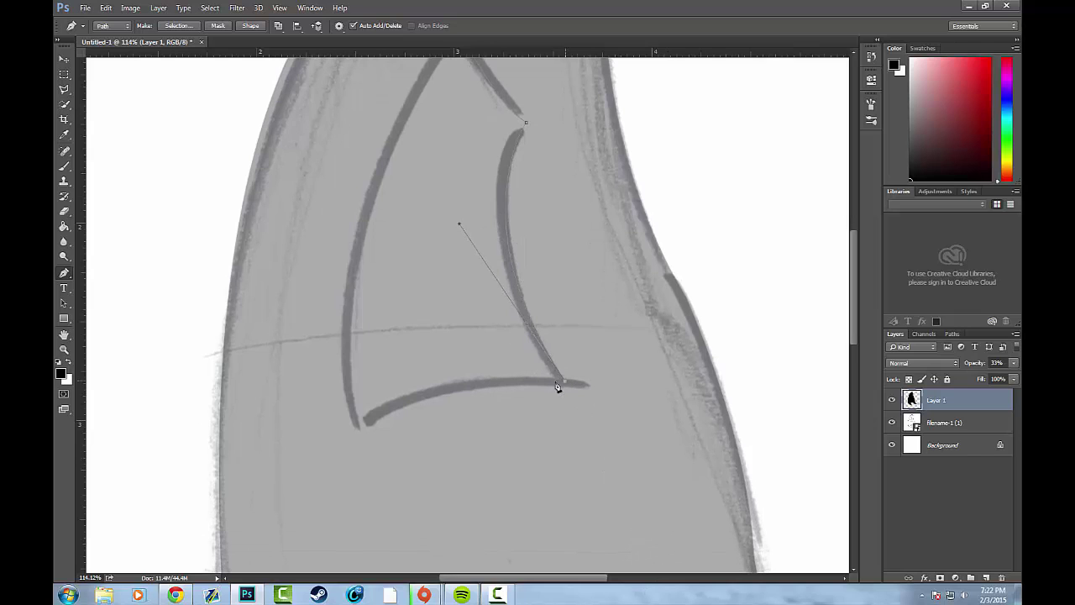
# - Trace the inner opening's curved bottom and left edges back up to its top point, closing the path
pyautogui.moveTo(357, 428)
pyautogui.mouseDown()
pyautogui.moveTo(356, 462)
pyautogui.moveTo(290, 485)
pyautogui.mouseUp()
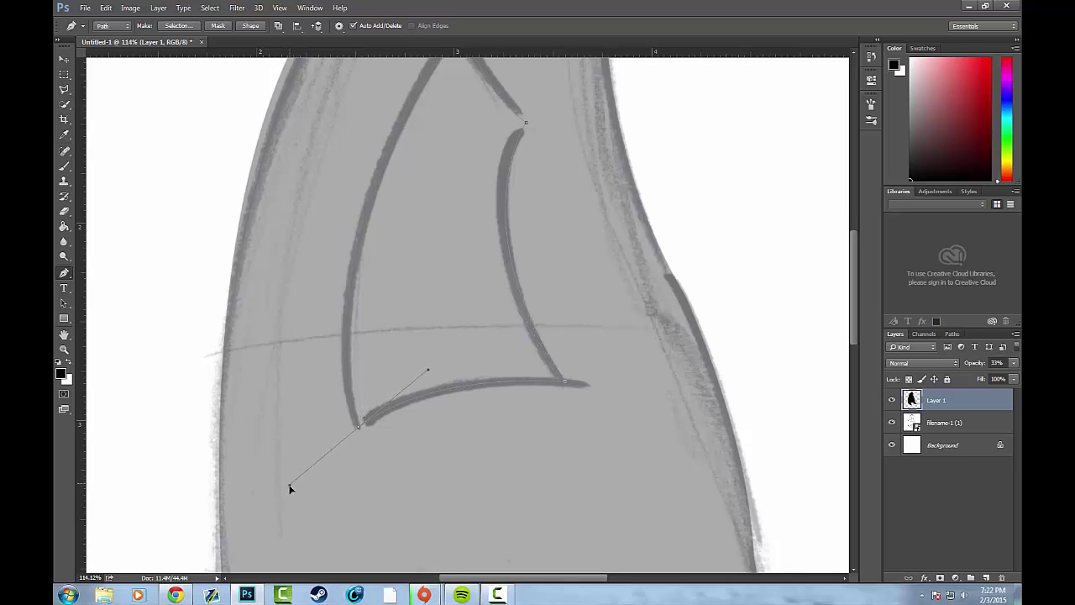
pyautogui.keyDown('alt'); pyautogui.click(361, 433); pyautogui.keyUp('alt')
pyautogui.scroll(3, 445, 168)
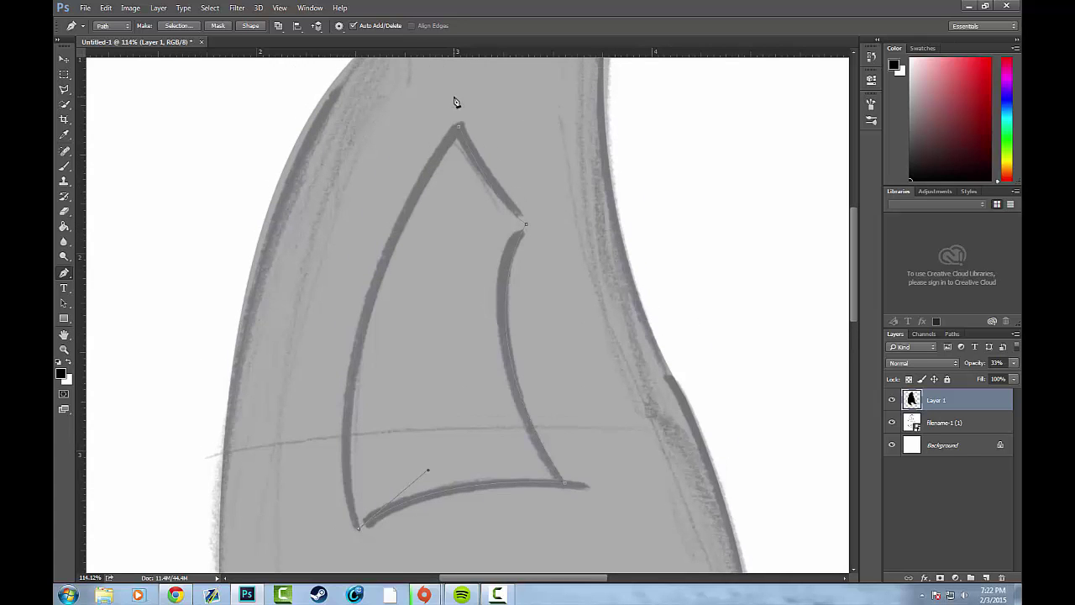
pyautogui.moveTo(461, 132); pyautogui.dragTo(603, 87)
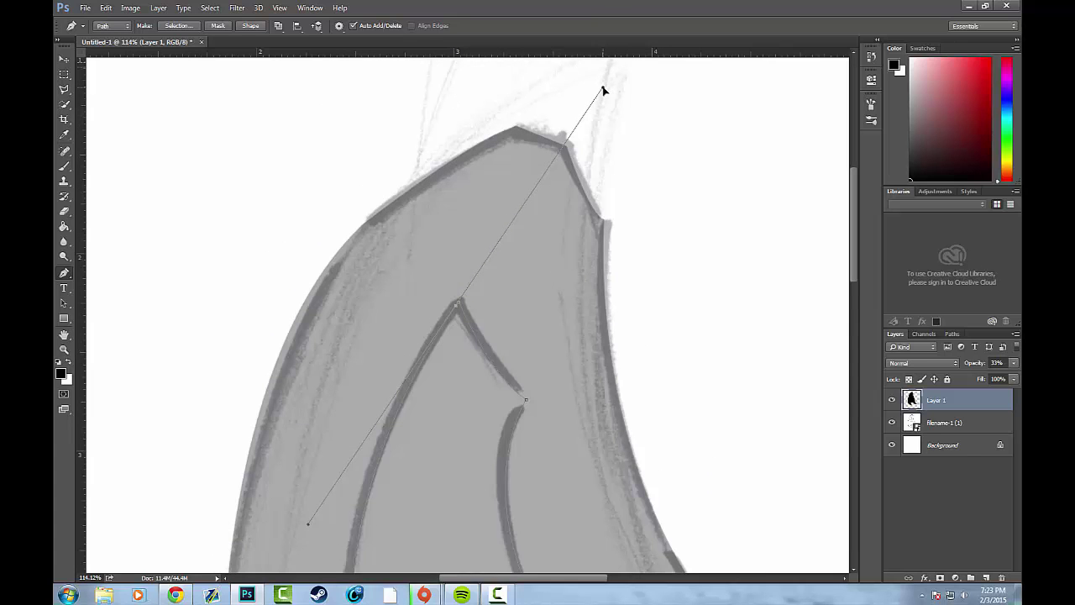
pyautogui.keyDown('alt'); pyautogui.click(456, 305); pyautogui.keyUp('alt')
pyautogui.click(459, 302)
# - Turn the inner opening's path into a selection and delete that area from Layer 1
pyautogui.rightClick(523, 235)
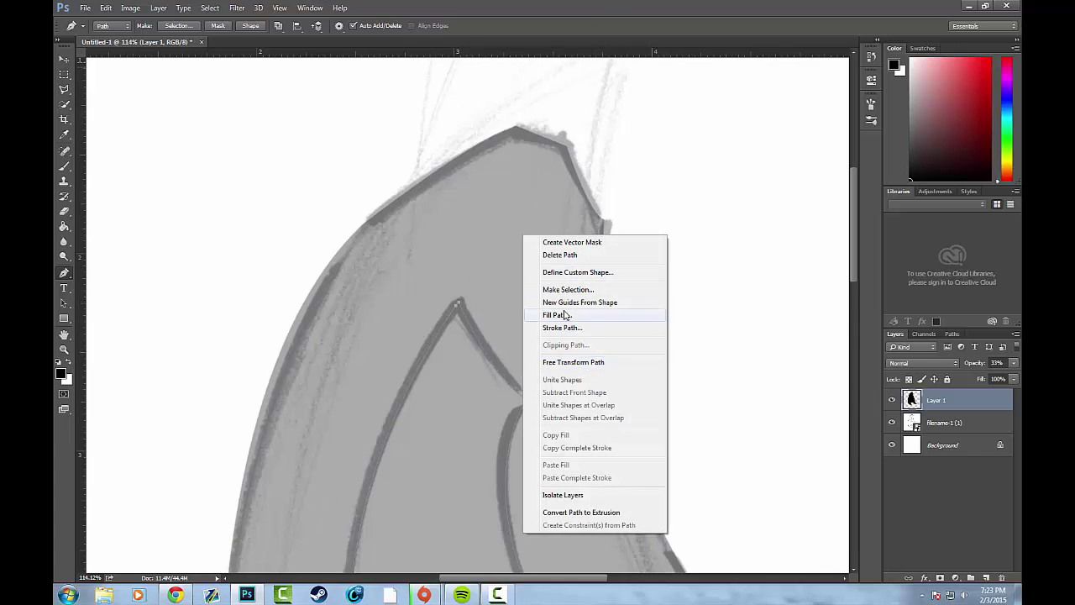
pyautogui.click(571, 290)
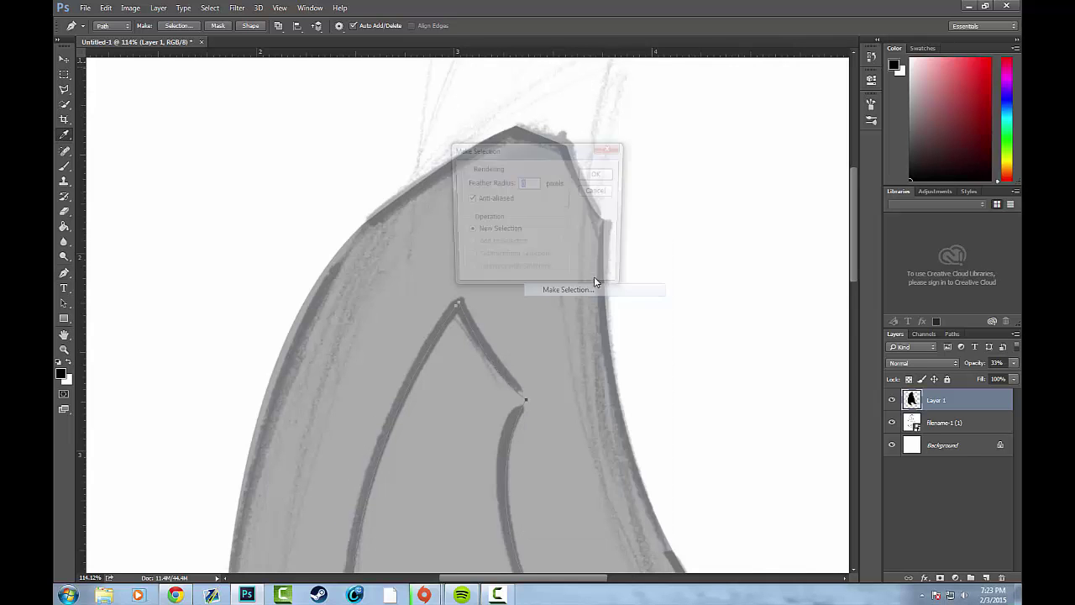
pyautogui.click(602, 175)
pyautogui.scroll(-3, 595, 292)
pyautogui.scroll(1, 595, 292)
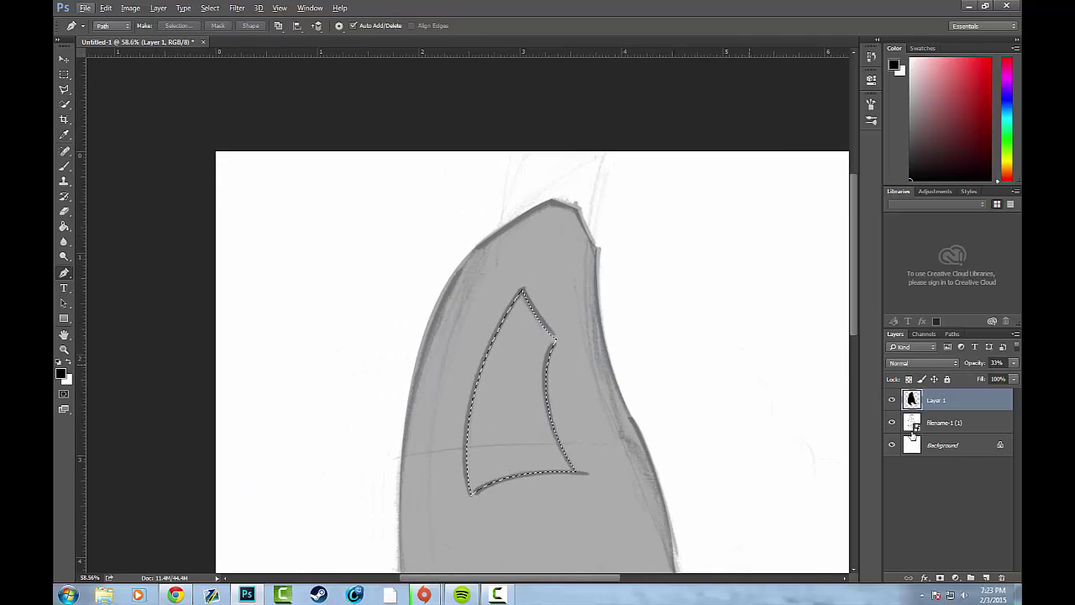
pyautogui.press('Delete')
# - Deselect the inner opening using the Rectangular Marquee tool
pyautogui.rightClick(510, 446)
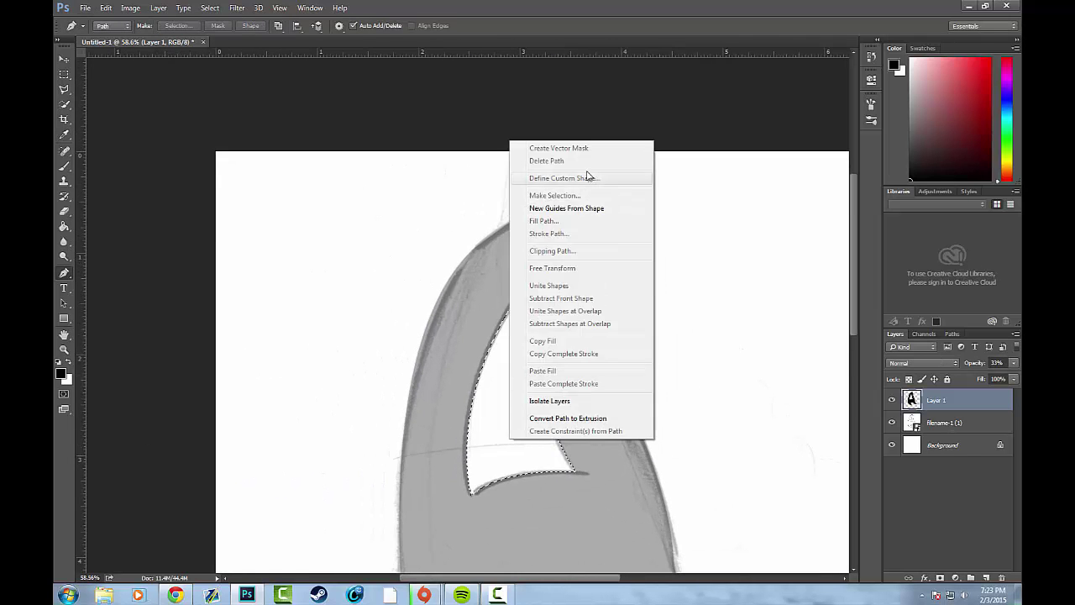
pyautogui.click(64, 73)
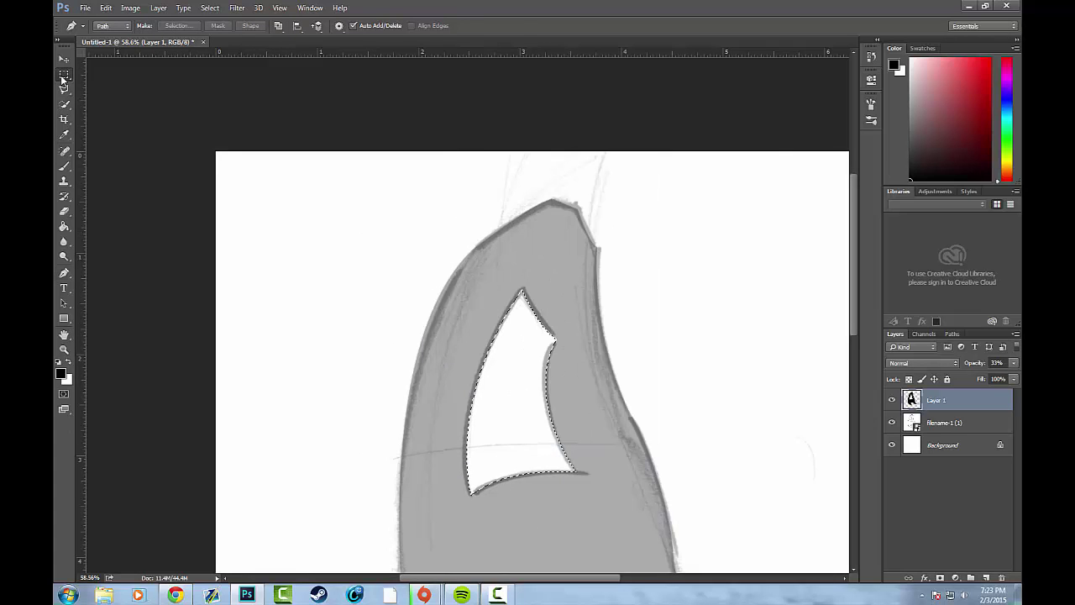
pyautogui.rightClick(439, 206)
pyautogui.click(497, 216)
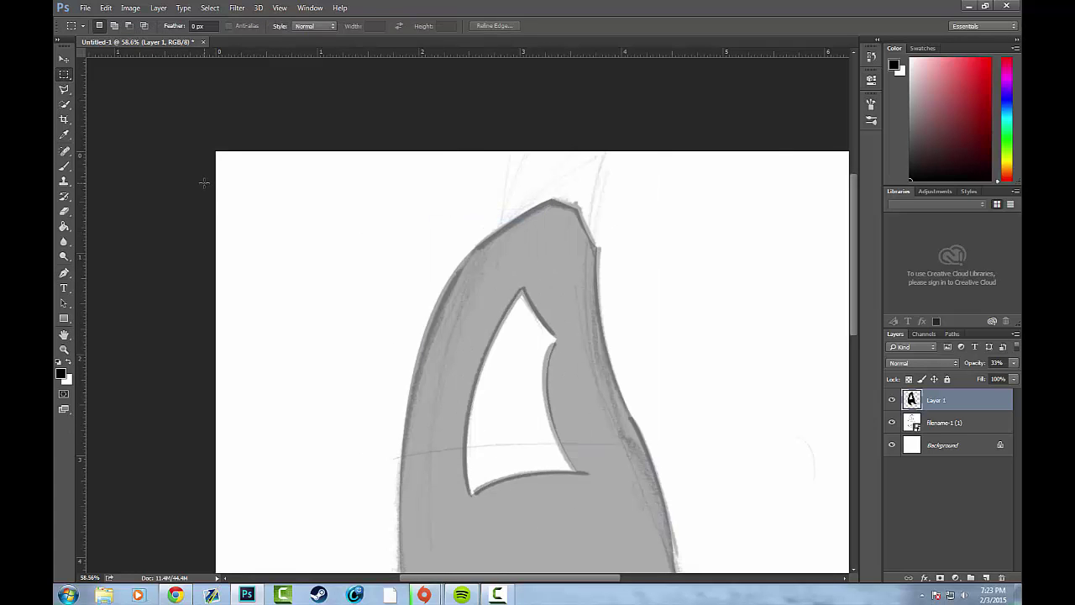
# - Switch back to the Pen tool and set Layer 1's opacity to 100%
pyautogui.press('p')
pyautogui.click(1012, 363)
pyautogui.moveTo(979, 375); pyautogui.dragTo(1016, 378)
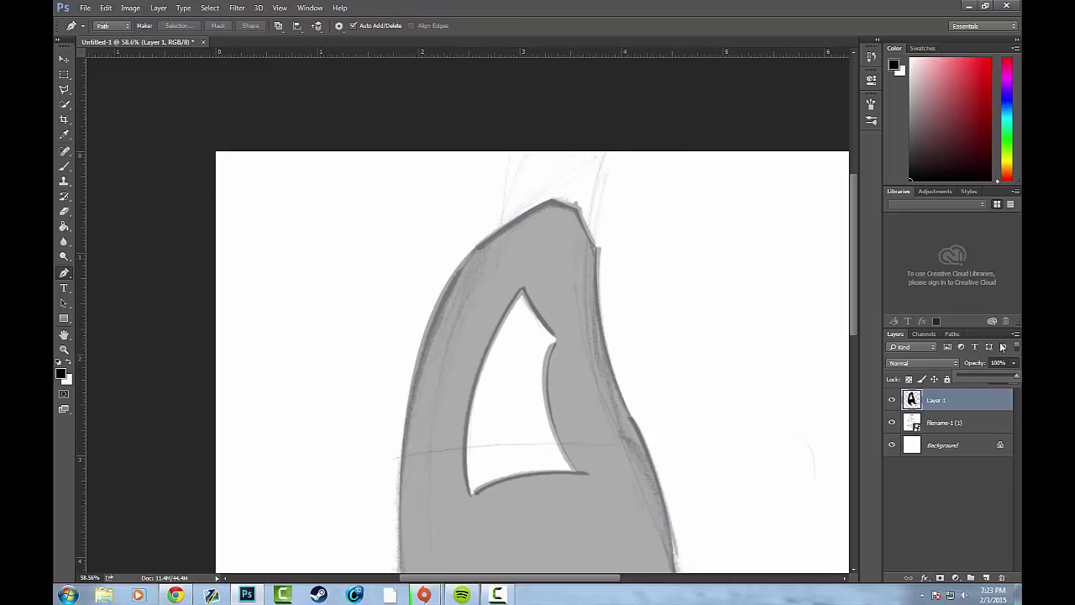
pyautogui.click(688, 233)
pyautogui.scroll(-5, 686, 263)
pyautogui.scroll(5, 509, 299)
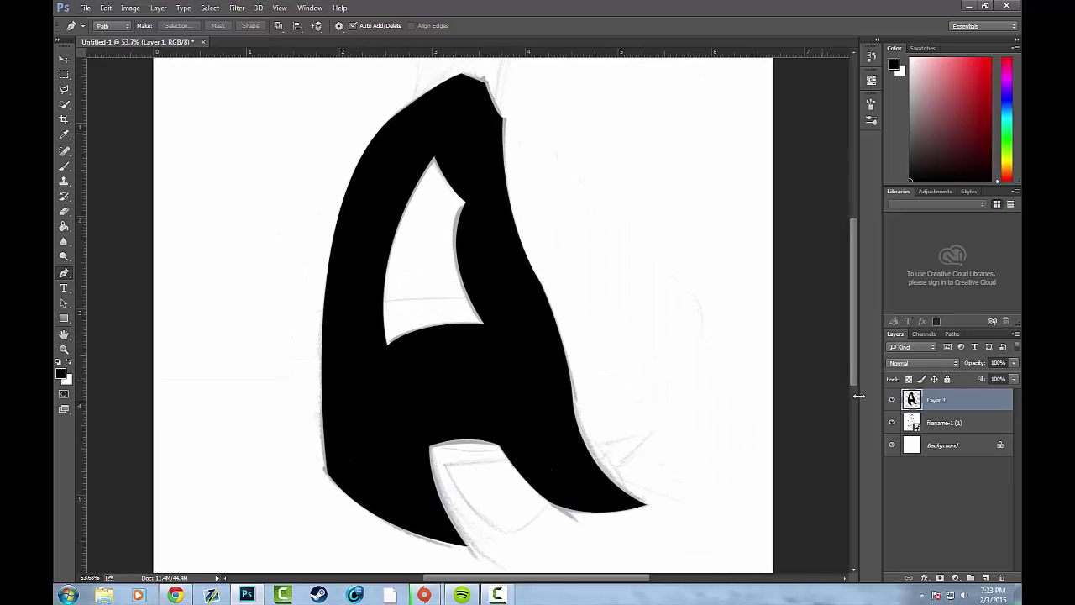
# - Hide the sketch layer to examine the finished black letter on the plain white background
pyautogui.click(892, 423)
pyautogui.click(893, 422)
pyautogui.click(892, 423)
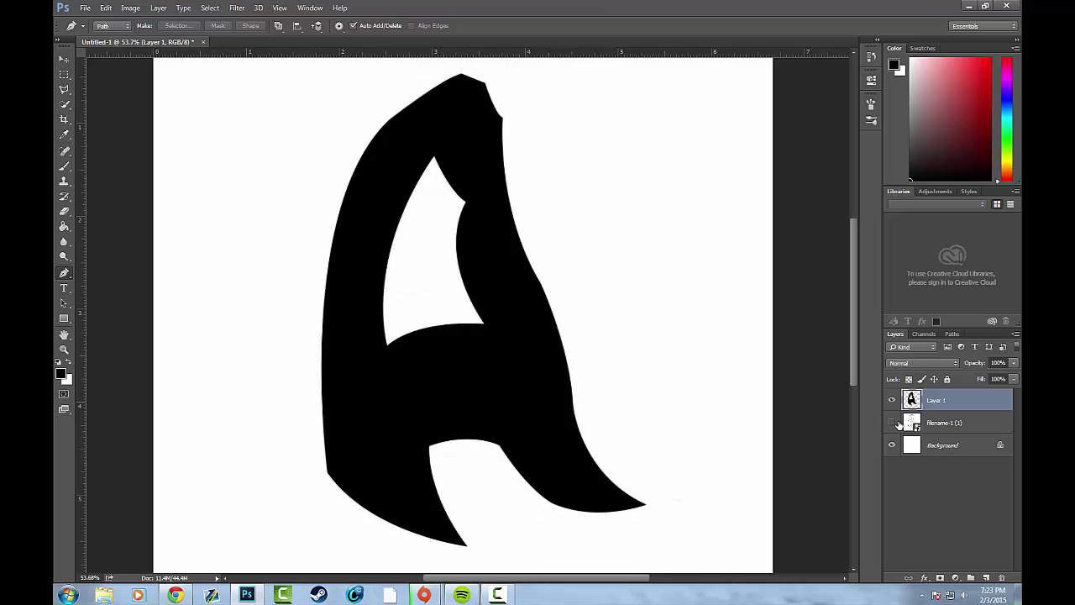
pyautogui.scroll(-3, 672, 336)
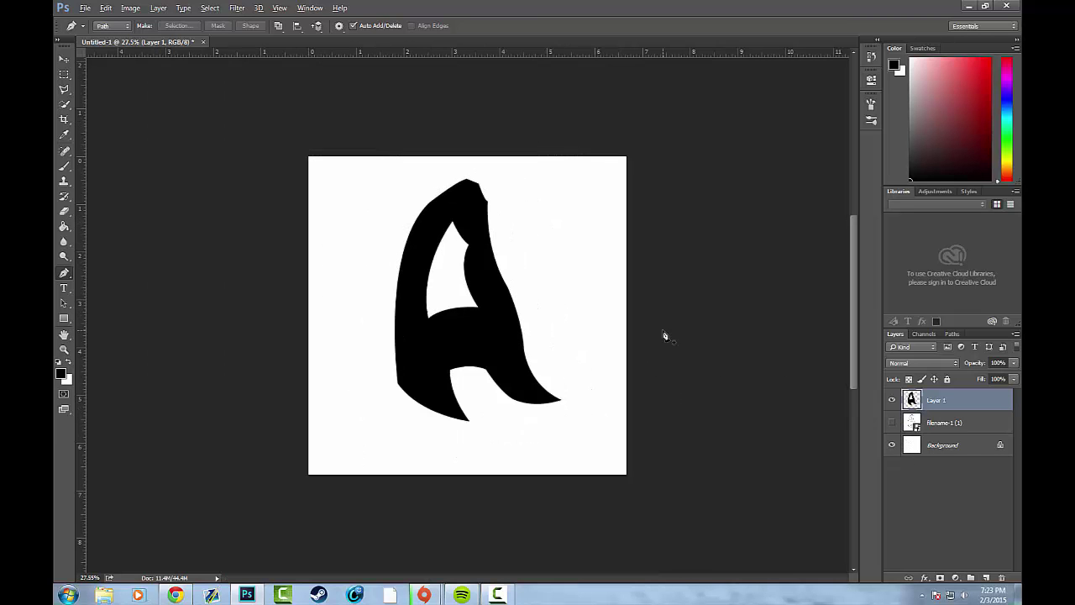
pyautogui.scroll(2, 513, 271)
pyautogui.scroll(1, 513, 269)
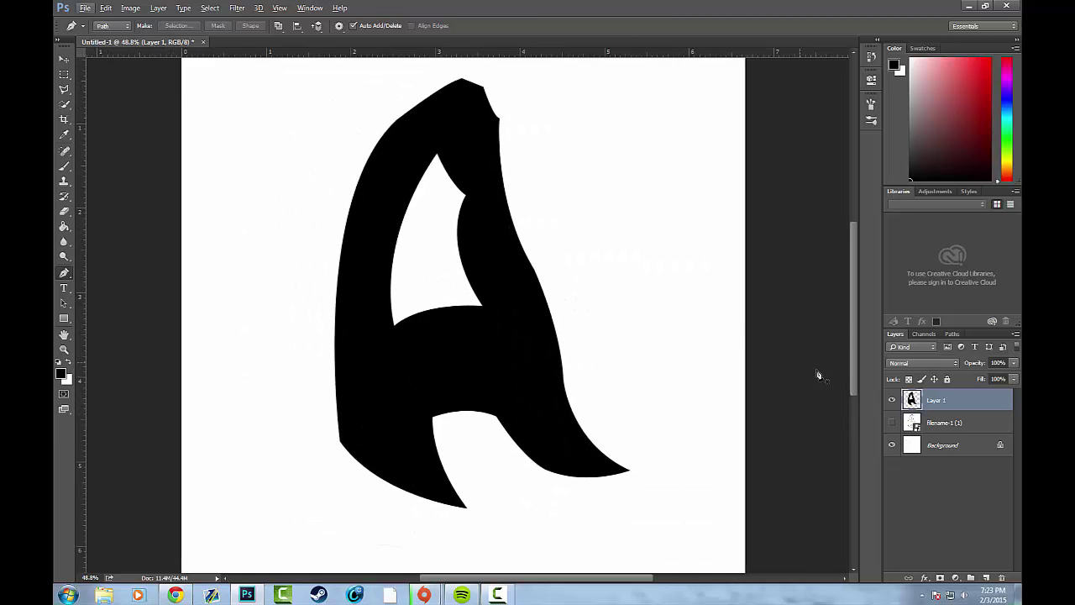
# - Show the sketch layer again and toggle Layer 1's visibility to compare the black letter with the pencil sketch
pyautogui.click(893, 423)
pyautogui.click(892, 400)
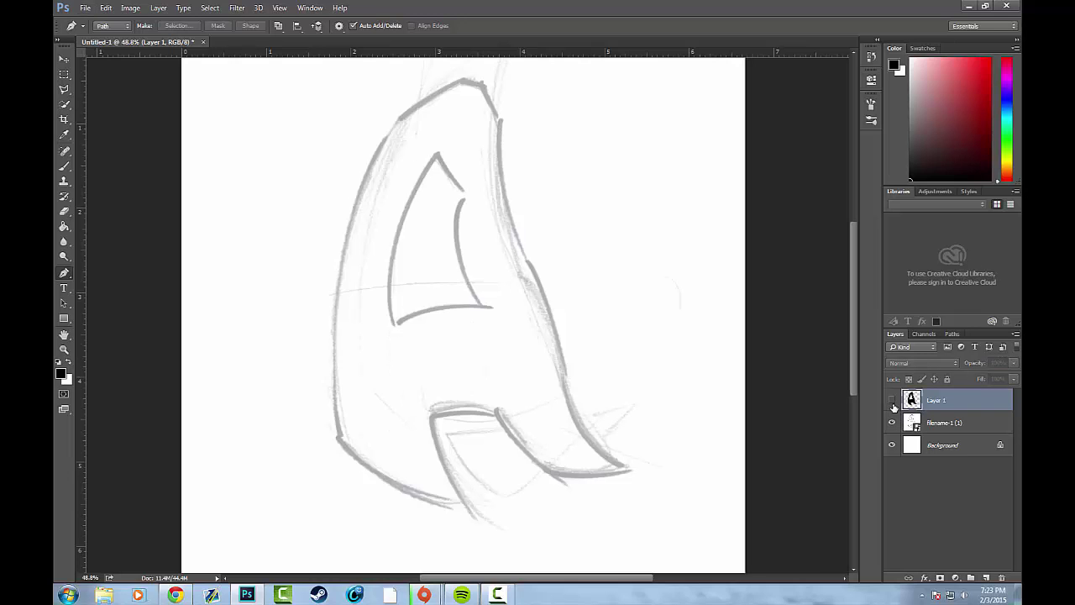
pyautogui.click(892, 399)
pyautogui.click(892, 399)
pyautogui.click(891, 400)
pyautogui.click(892, 400)
pyautogui.click(892, 399)
pyautogui.scroll(-2, 693, 378)
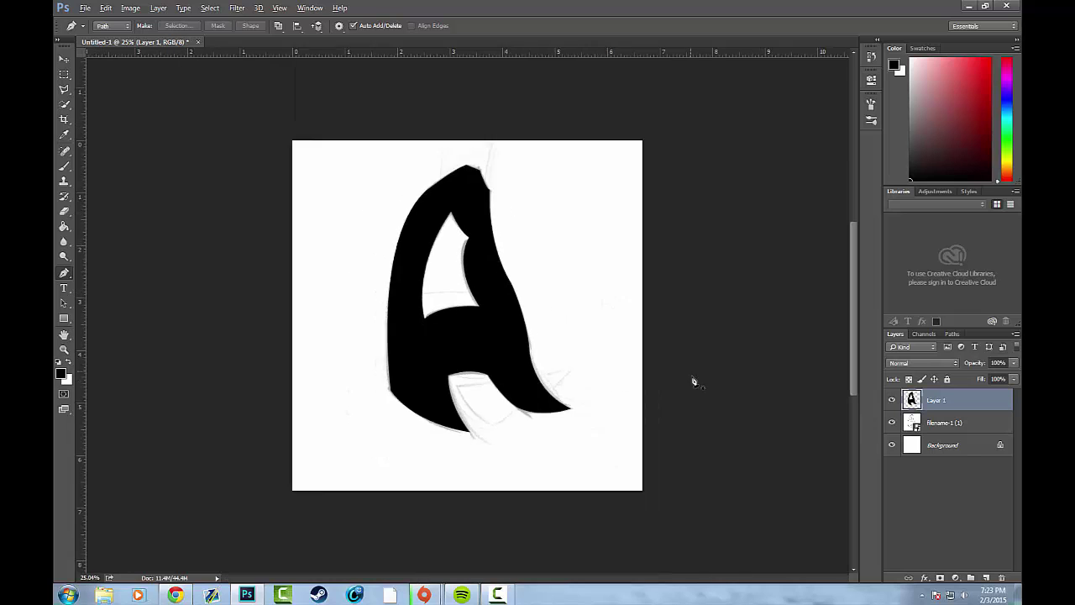
pyautogui.scroll(2, 619, 344)
# - Hide the sketch layer "filename-1 (1)" and delete it from the document
pyautogui.click(892, 422)
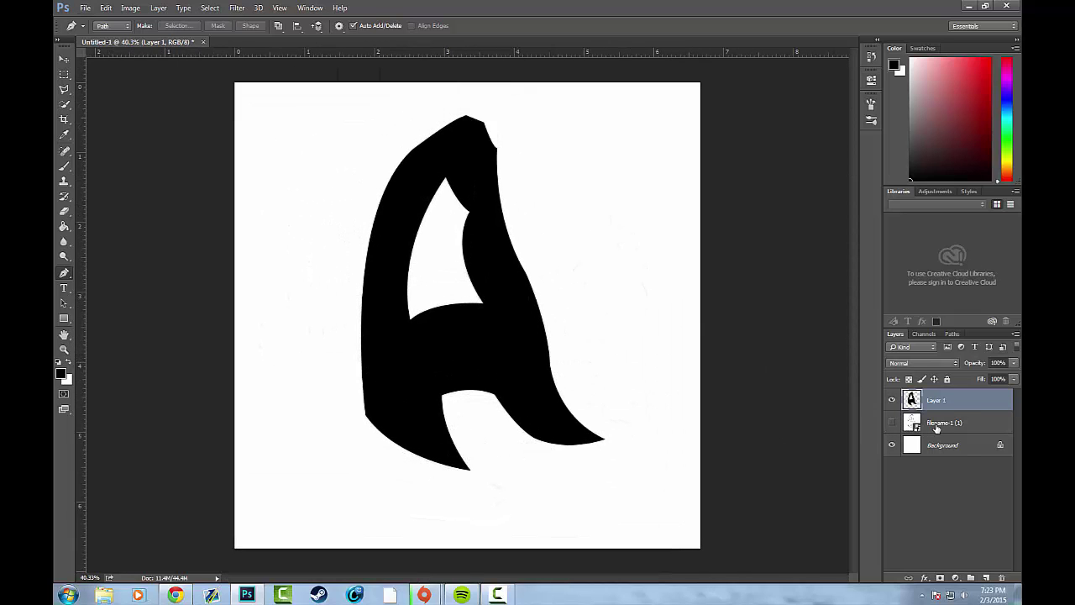
pyautogui.click(907, 422)
pyautogui.press('Delete')
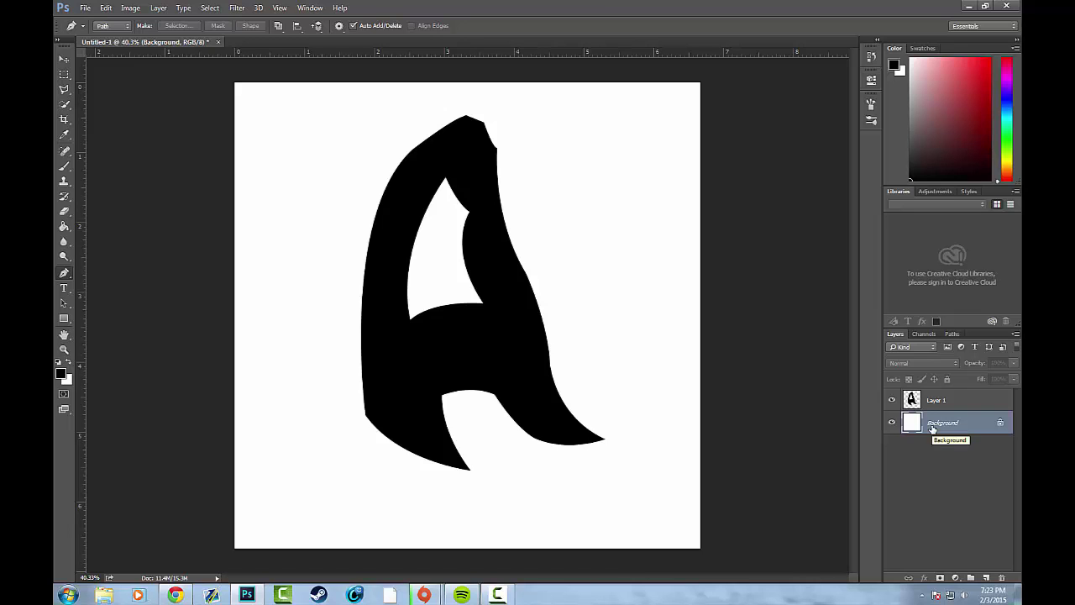
# - Convert the locked Background into a regular editable layer, keeping the default layer settings
pyautogui.doubleClick(932, 425)
pyautogui.press('Return')
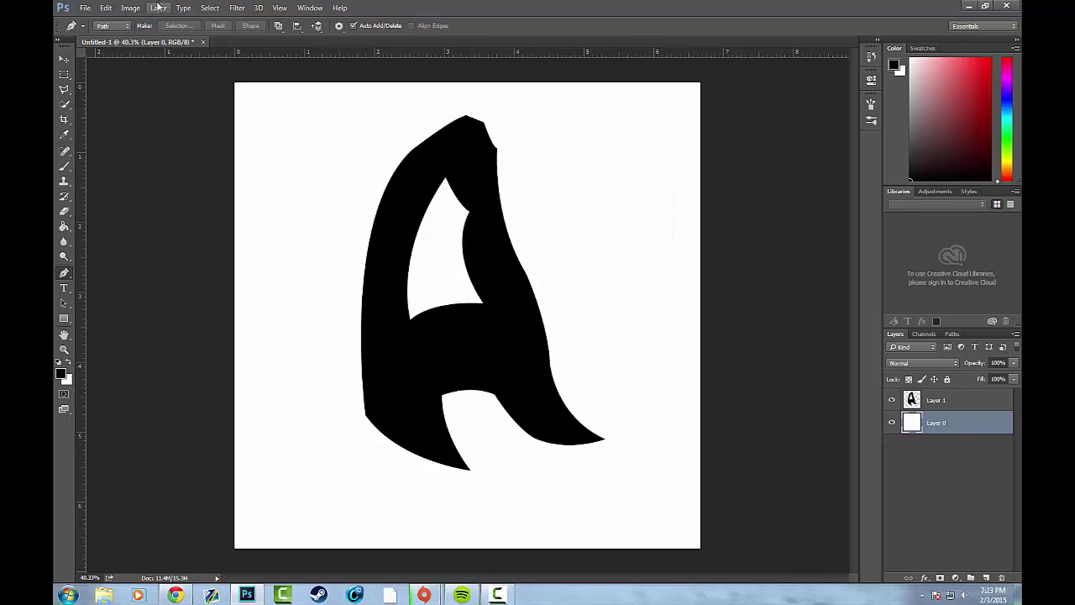
pyautogui.click(157, 7)
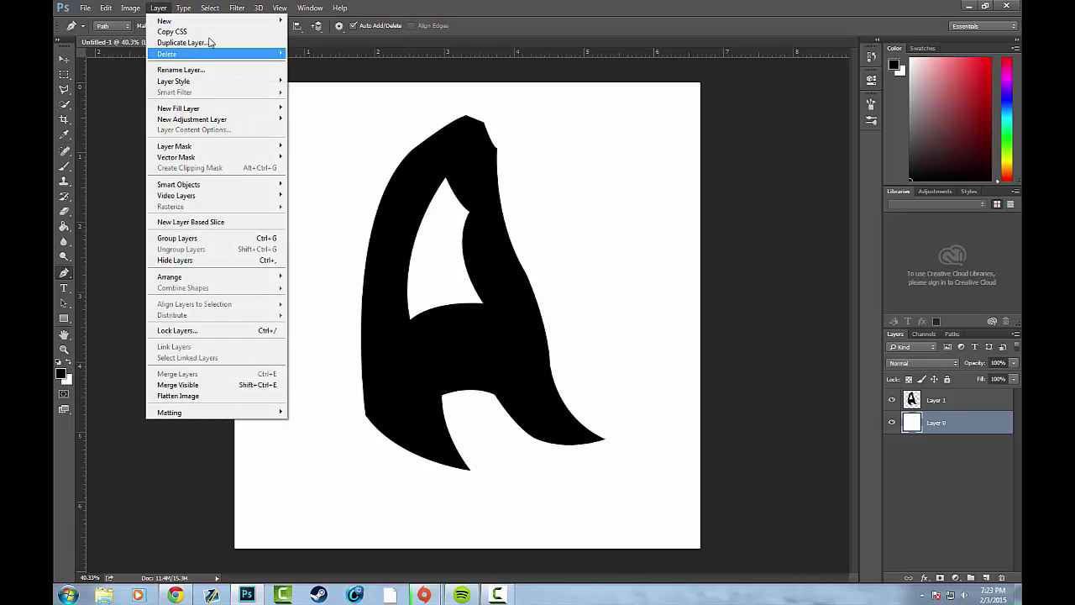
pyautogui.moveTo(207, 107)
pyautogui.click(111, 108)
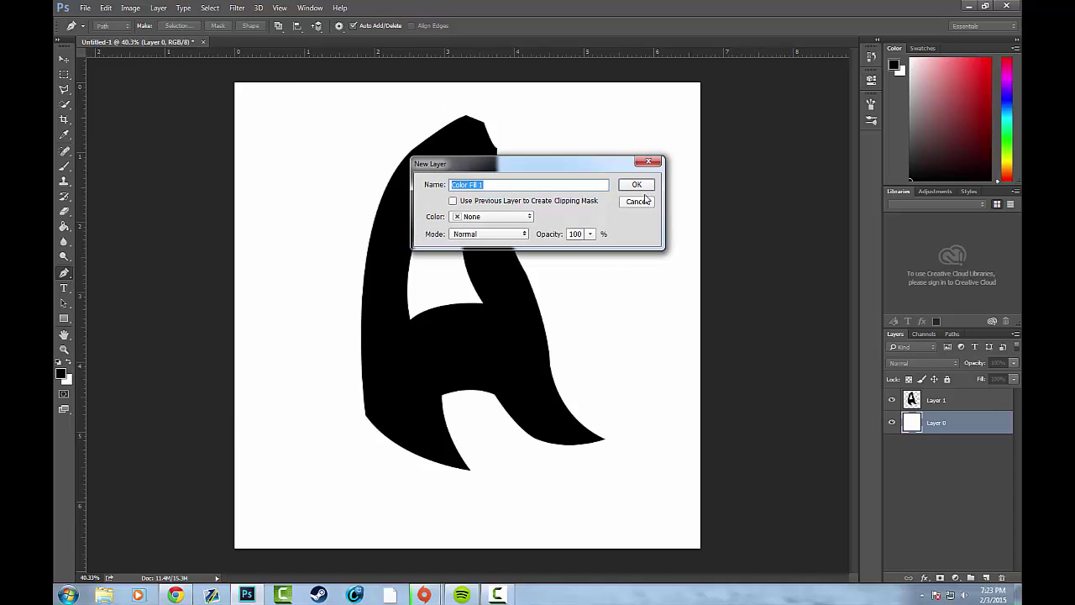
pyautogui.click(637, 201)
# - Add a new Gradient fill layer with default layer options directly above the white background layer
pyautogui.click(158, 8)
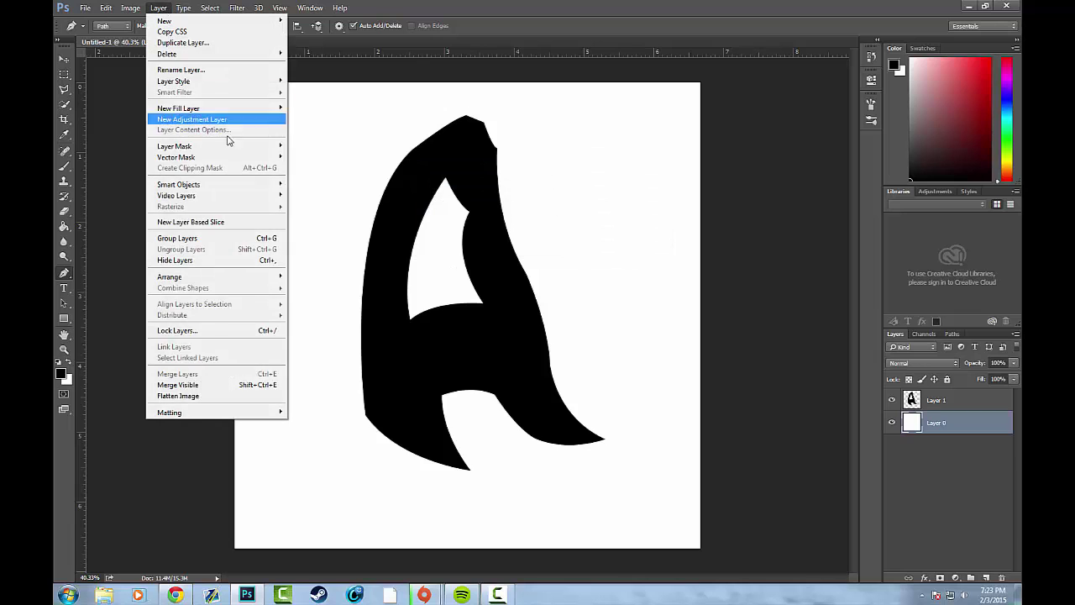
pyautogui.moveTo(227, 141)
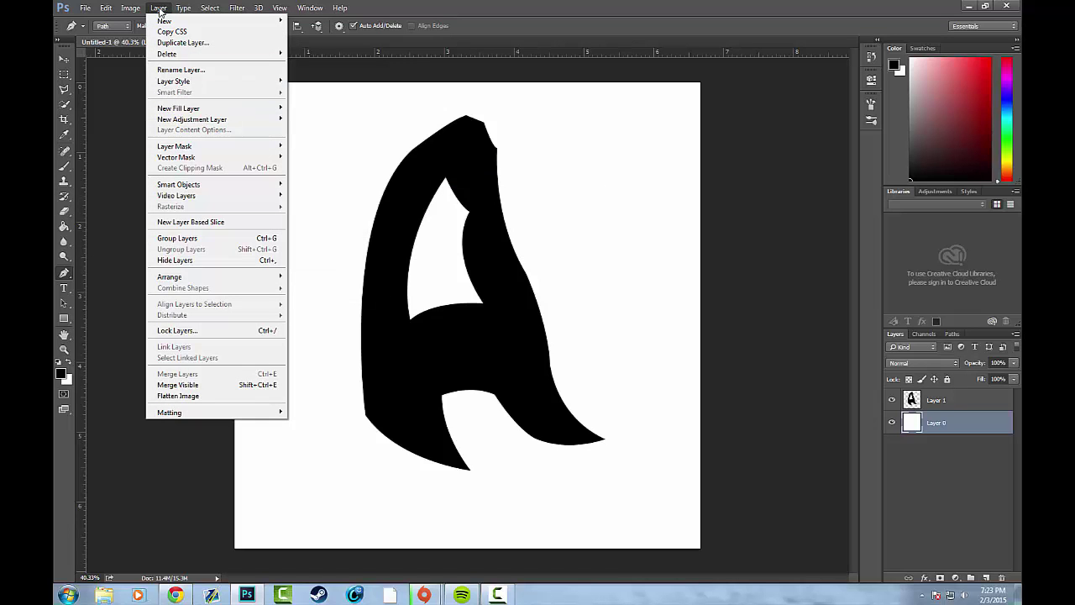
pyautogui.moveTo(201, 108)
pyautogui.click(114, 119)
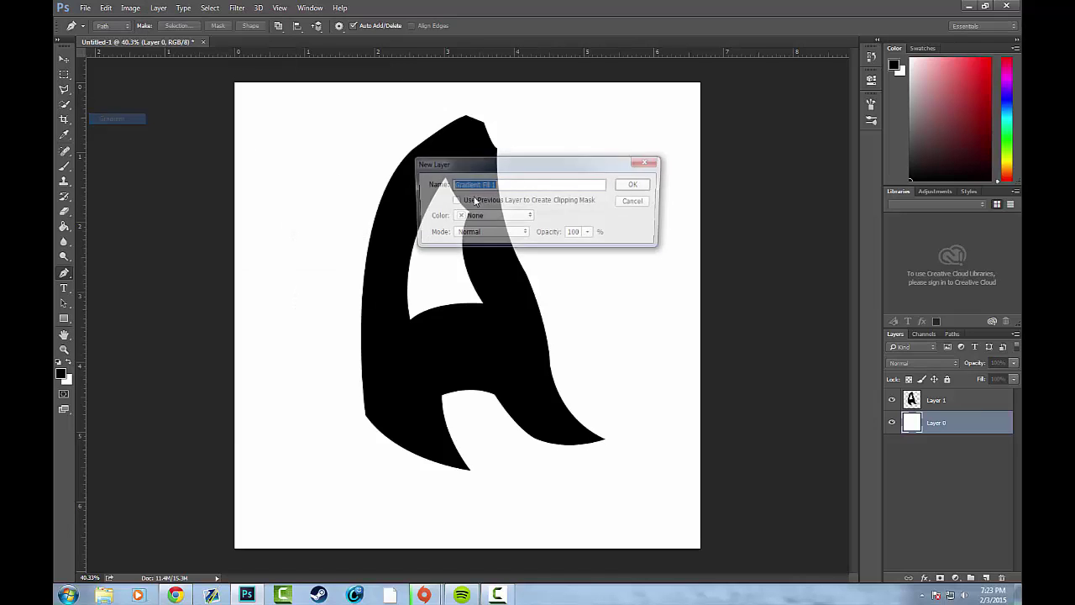
pyautogui.click(638, 185)
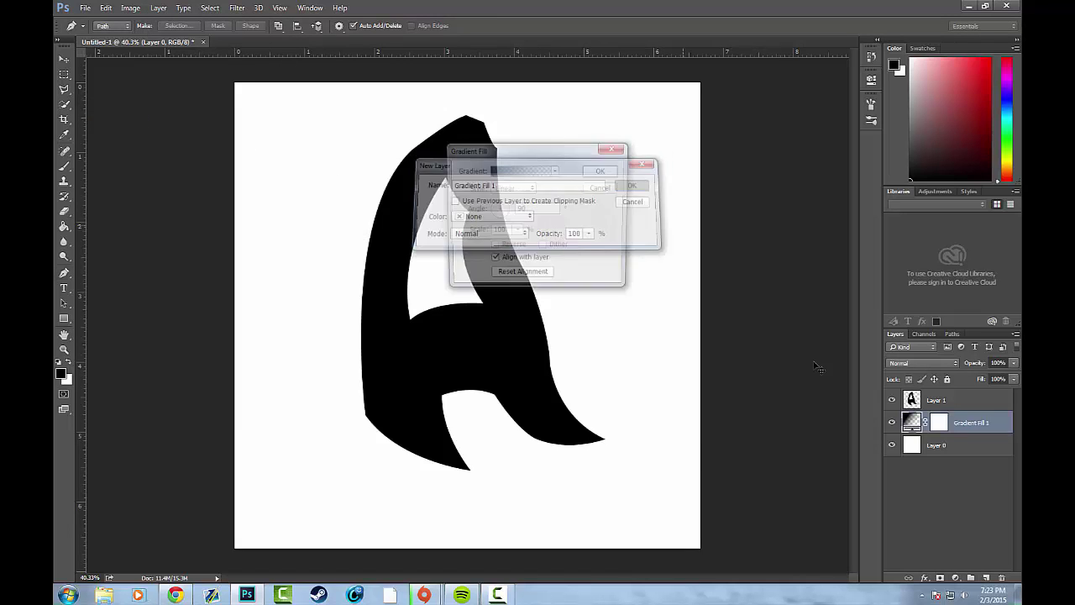
# - Edit the fill's gradient, moving the transparent opacity stop to location 94% and setting its opacity to 100%
pyautogui.click(524, 171)
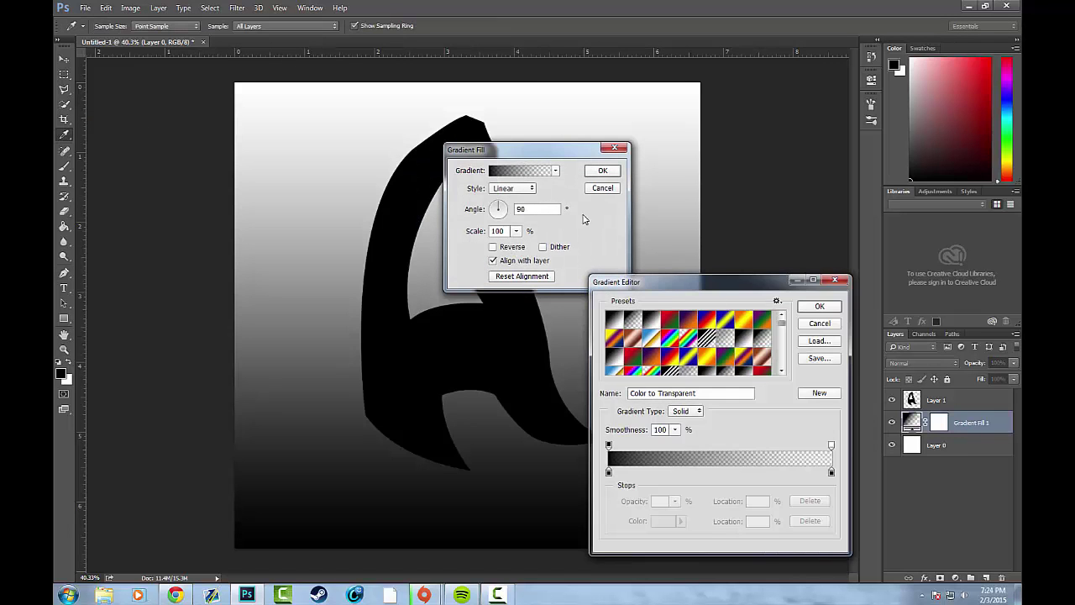
pyautogui.click(831, 446)
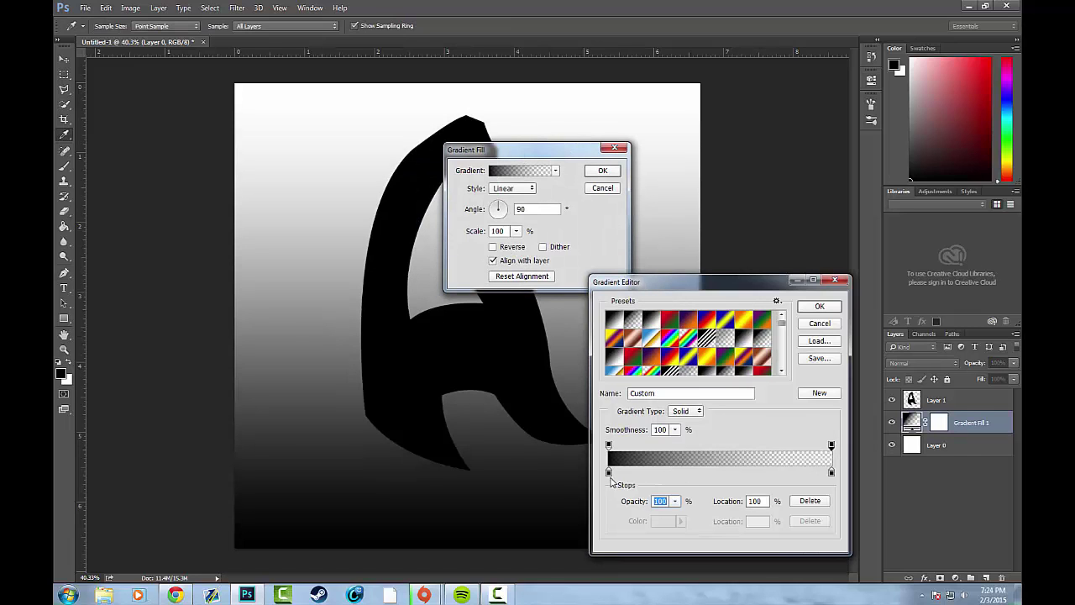
pyautogui.moveTo(832, 451); pyautogui.dragTo(814, 446)
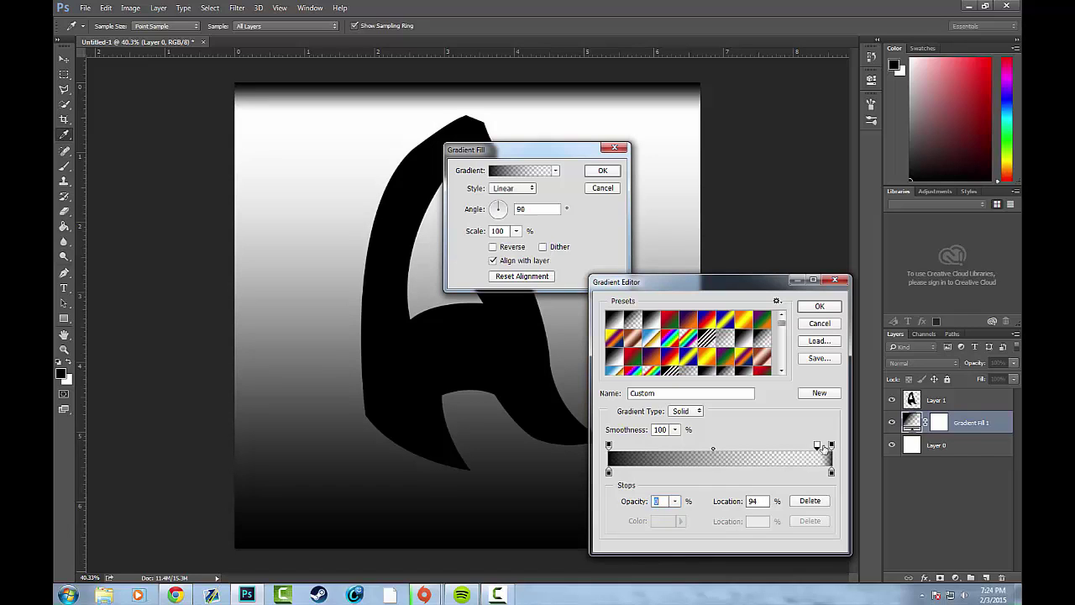
pyautogui.click(831, 445)
pyautogui.press('BackSpace')
pyautogui.click(816, 446)
pyautogui.click(676, 502)
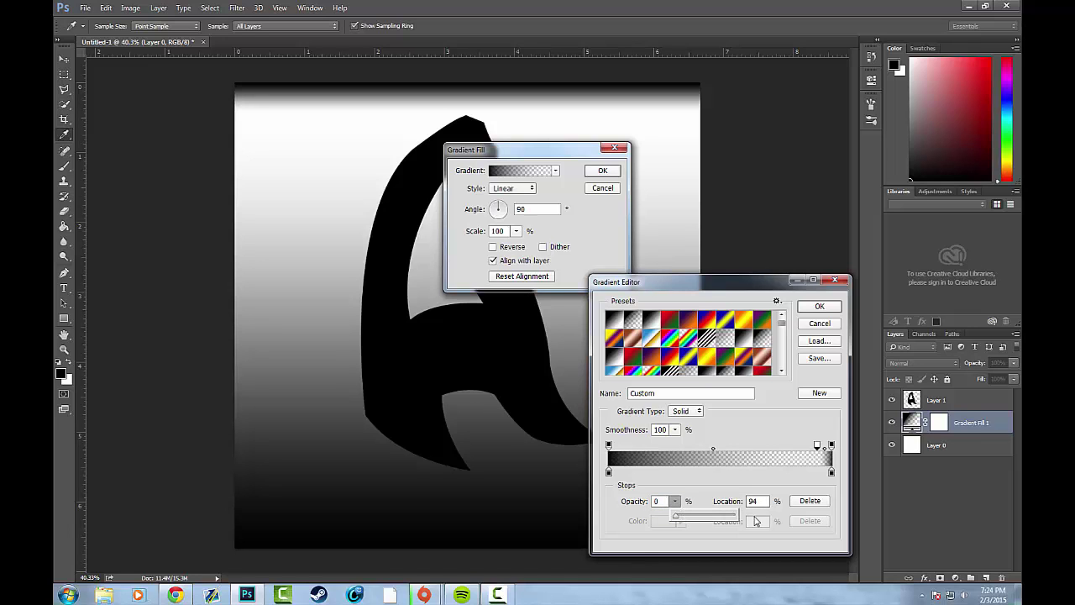
pyautogui.moveTo(688, 516); pyautogui.dragTo(737, 516)
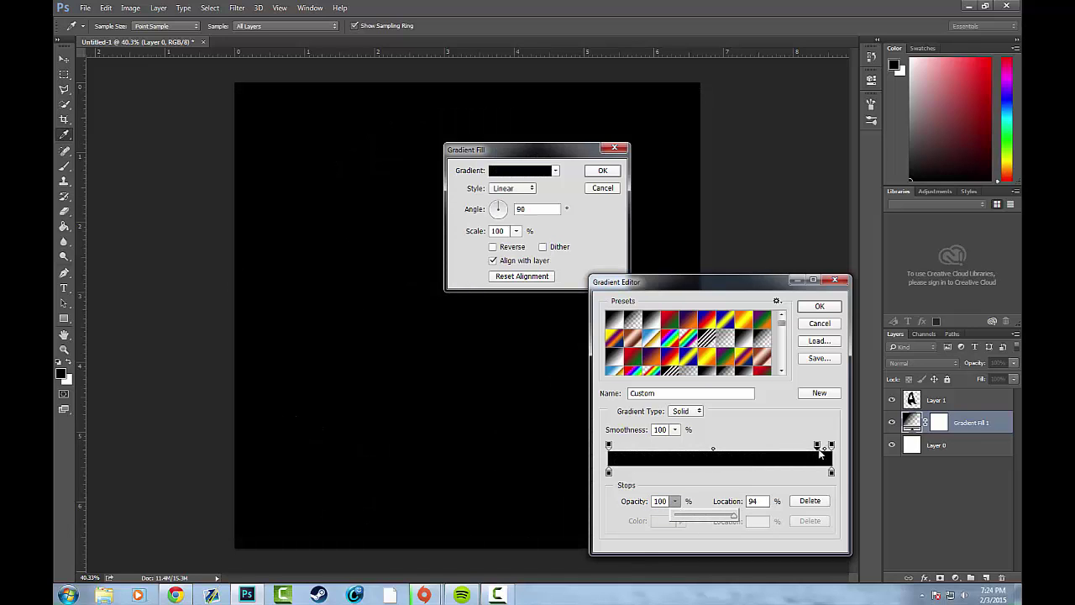
# - Change the gradient's starting colour stop at location 0% to the medium grey 636363
pyautogui.doubleClick(609, 473)
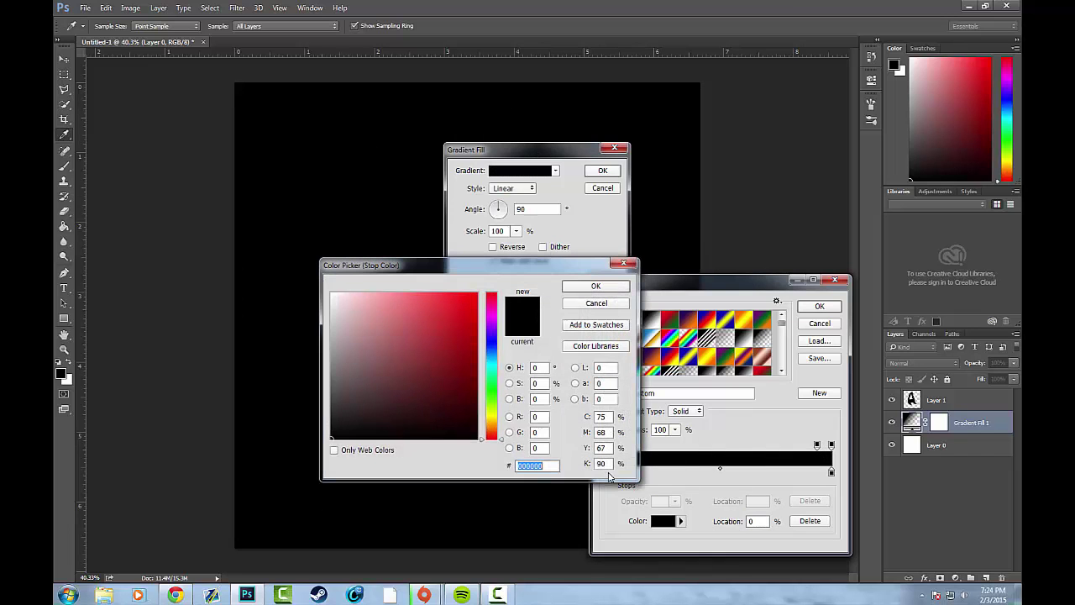
pyautogui.moveTo(375, 368)
pyautogui.mouseDown()
pyautogui.moveTo(315, 353)
pyautogui.moveTo(303, 382)
pyautogui.mouseUp()
pyautogui.click(604, 306)
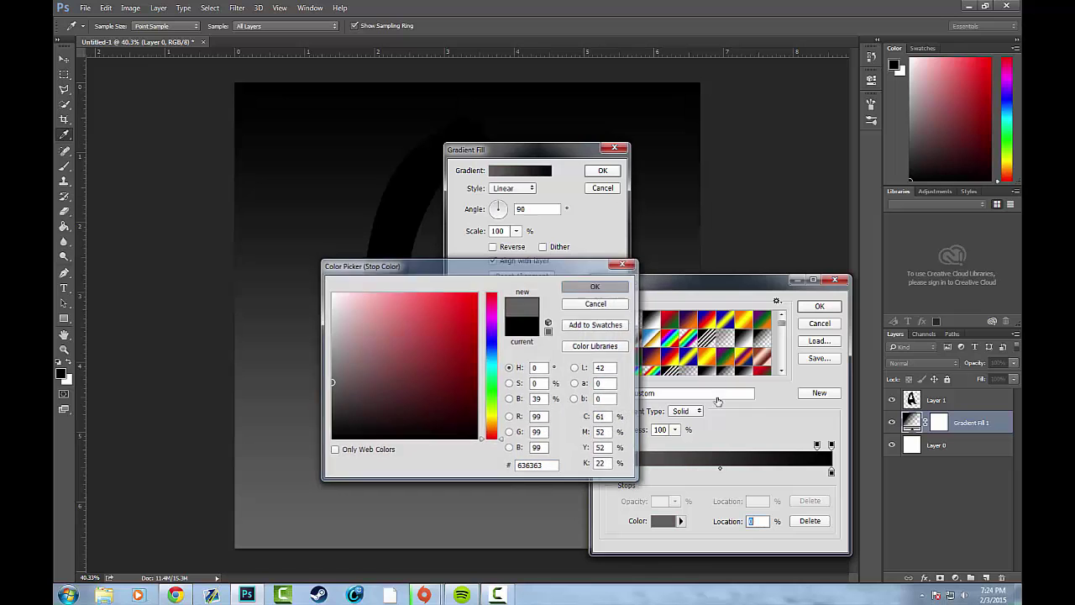
# - Set the gradient's end colour stop at 100% to the pale blue-grey a4b4b5 and apply the linear 90° gradient fill
pyautogui.doubleClick(831, 472)
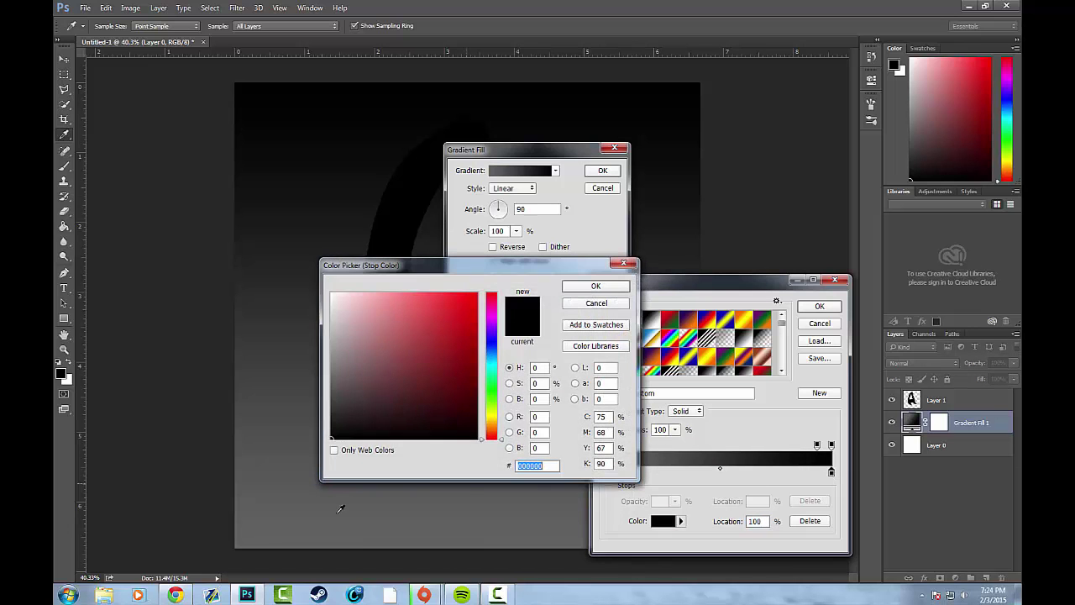
pyautogui.click(272, 525)
pyautogui.click(493, 367)
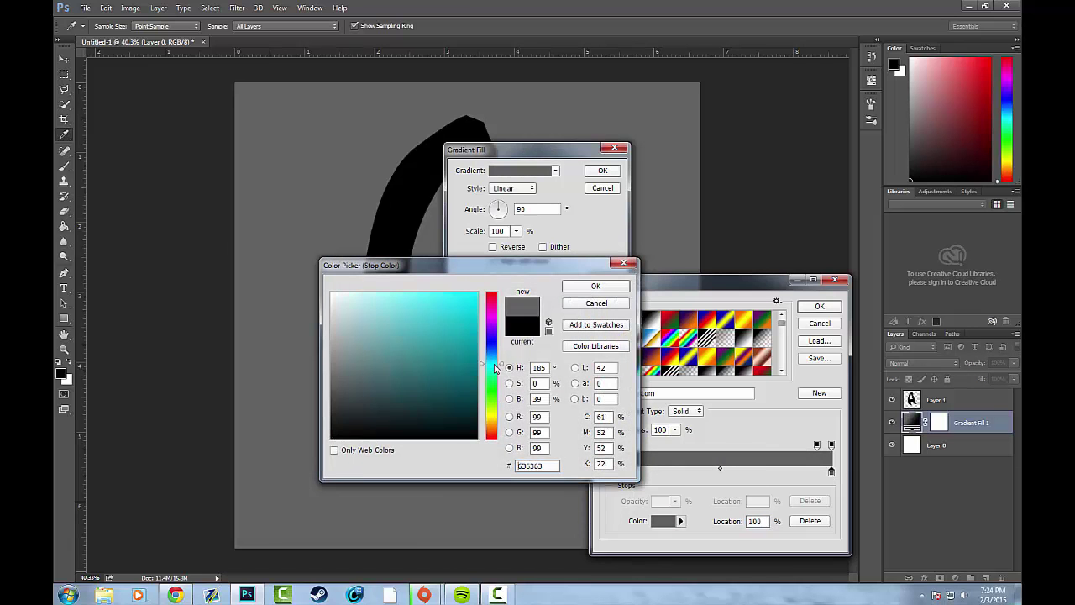
pyautogui.moveTo(361, 320); pyautogui.dragTo(345, 333)
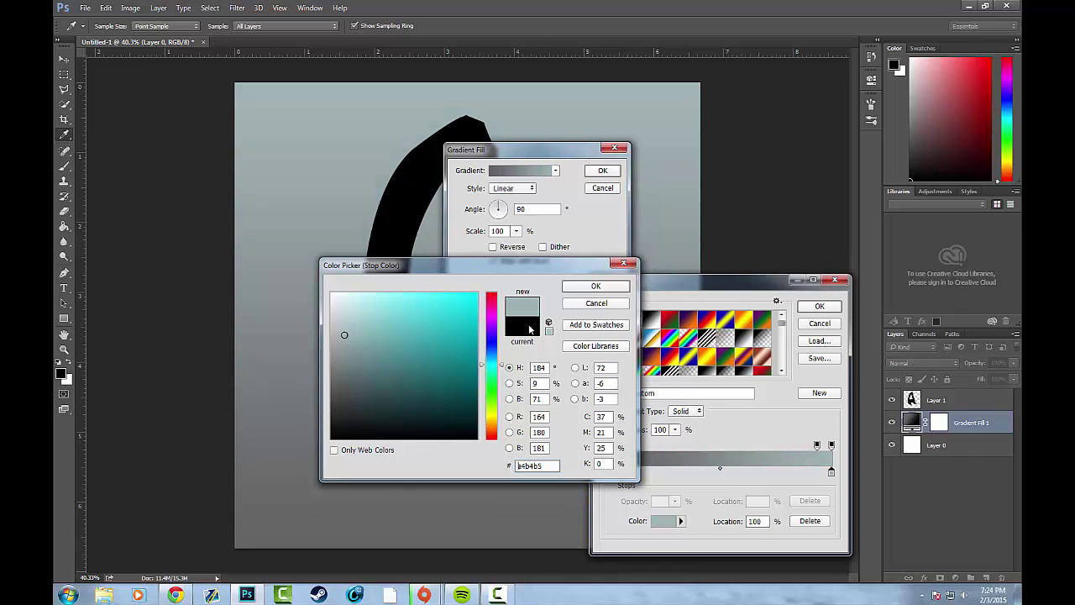
pyautogui.click(592, 288)
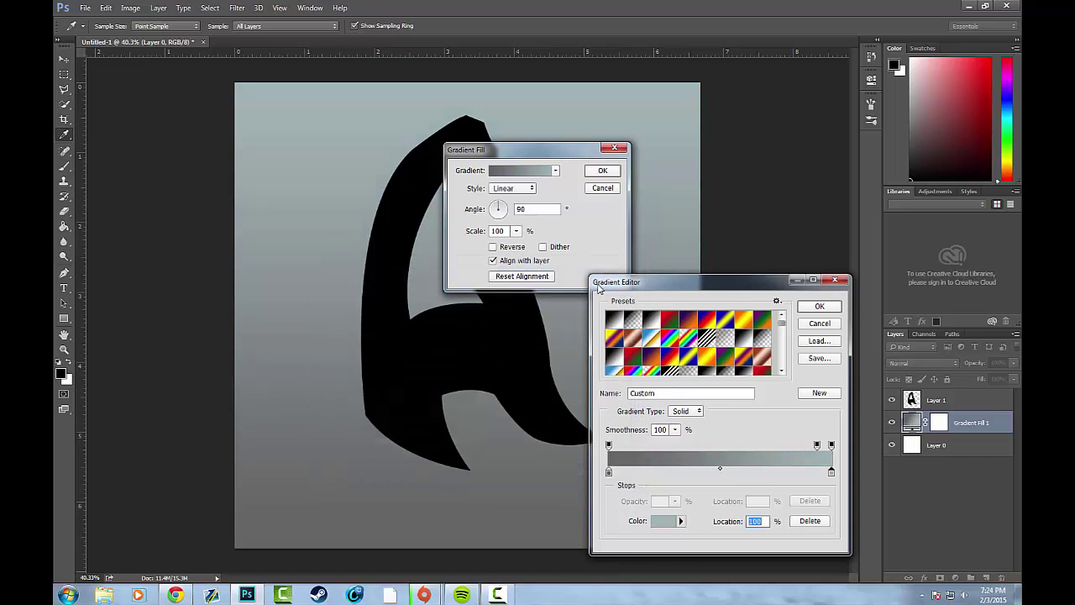
pyautogui.click(814, 307)
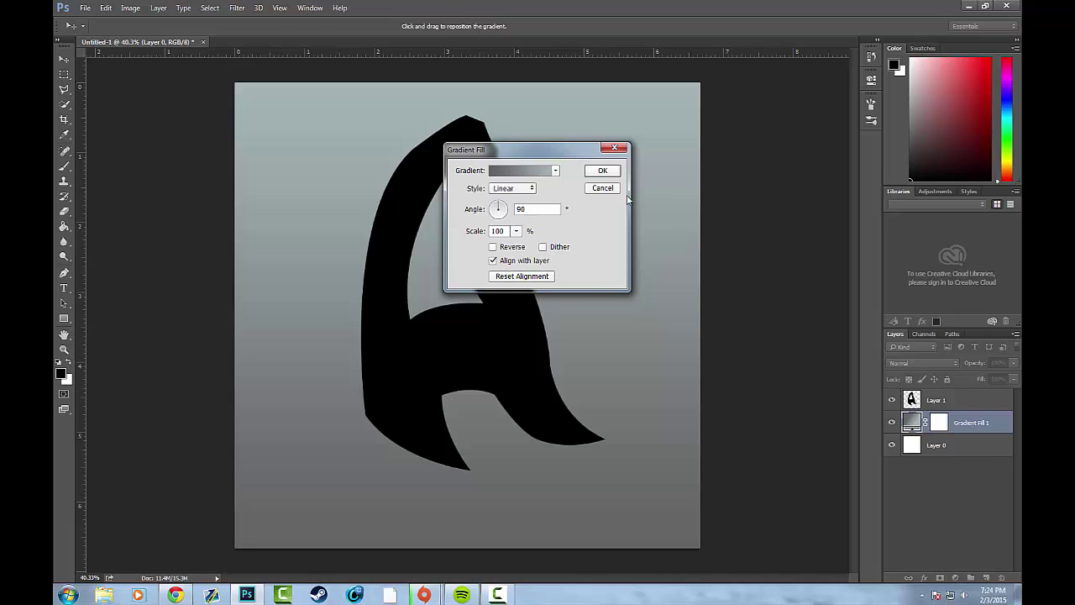
pyautogui.click(603, 170)
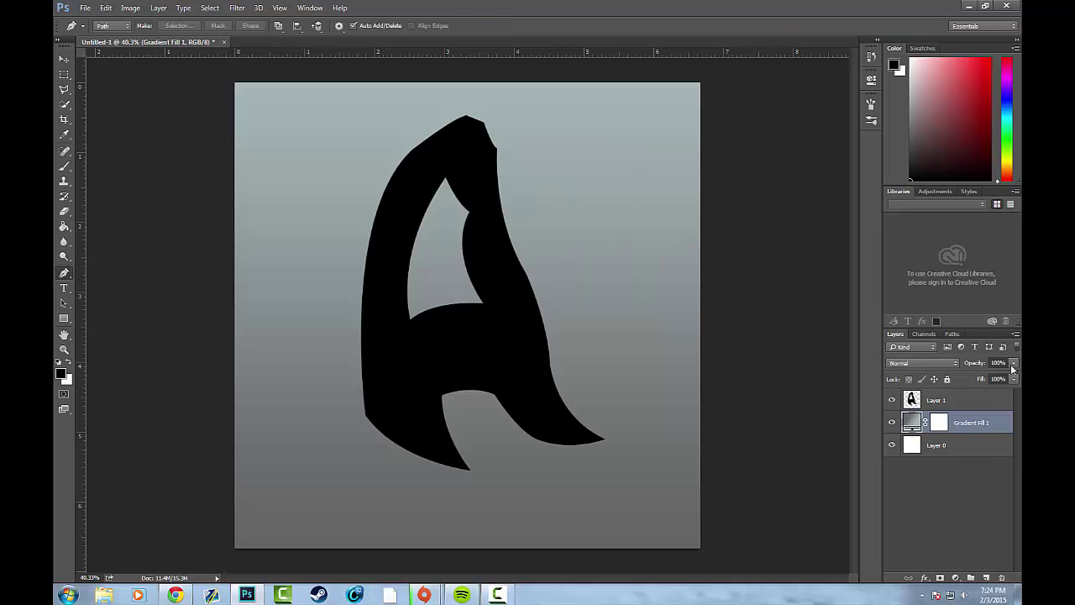
# - Apply a black Color Overlay layer style at 100% opacity to the white background layer
pyautogui.doubleClick(963, 447)
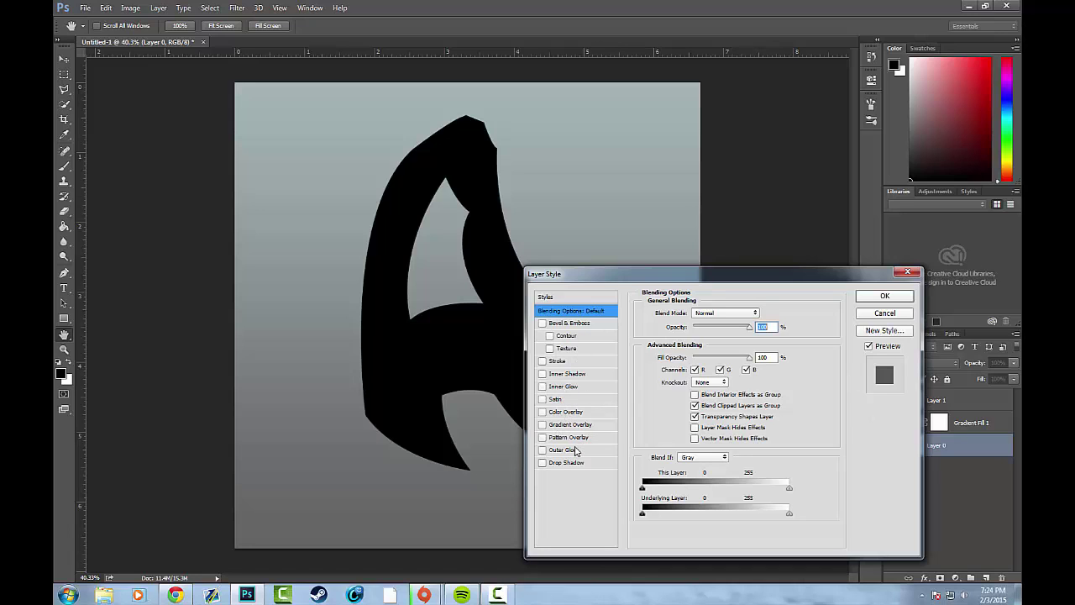
pyautogui.click(573, 412)
pyautogui.click(762, 313)
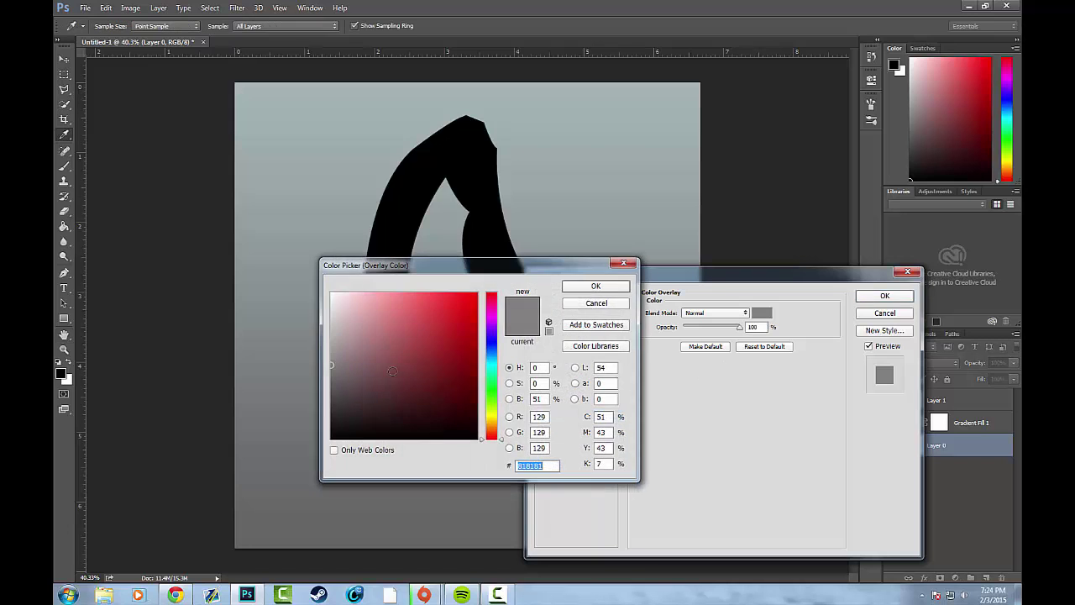
pyautogui.click(332, 438)
pyautogui.click(595, 287)
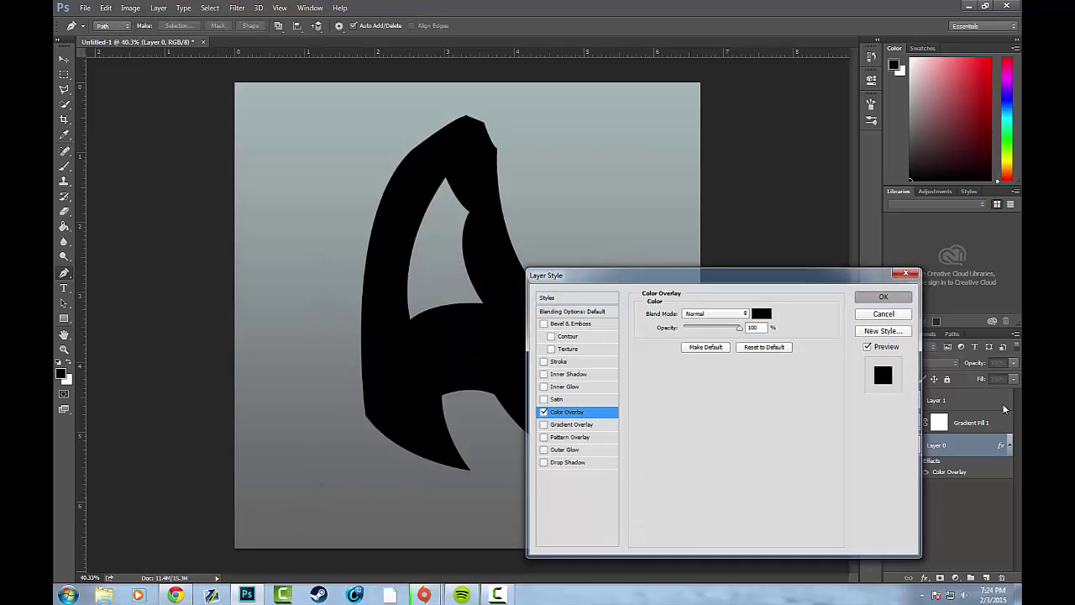
pyautogui.click(884, 296)
# - Lower the Gradient Fill 1 layer's opacity to darken the backdrop, and deselect all layers
pyautogui.click(985, 425)
pyautogui.moveTo(1010, 362)
pyautogui.mouseDown()
pyautogui.moveTo(981, 373)
pyautogui.moveTo(999, 375)
pyautogui.mouseUp()
pyautogui.click(967, 518)
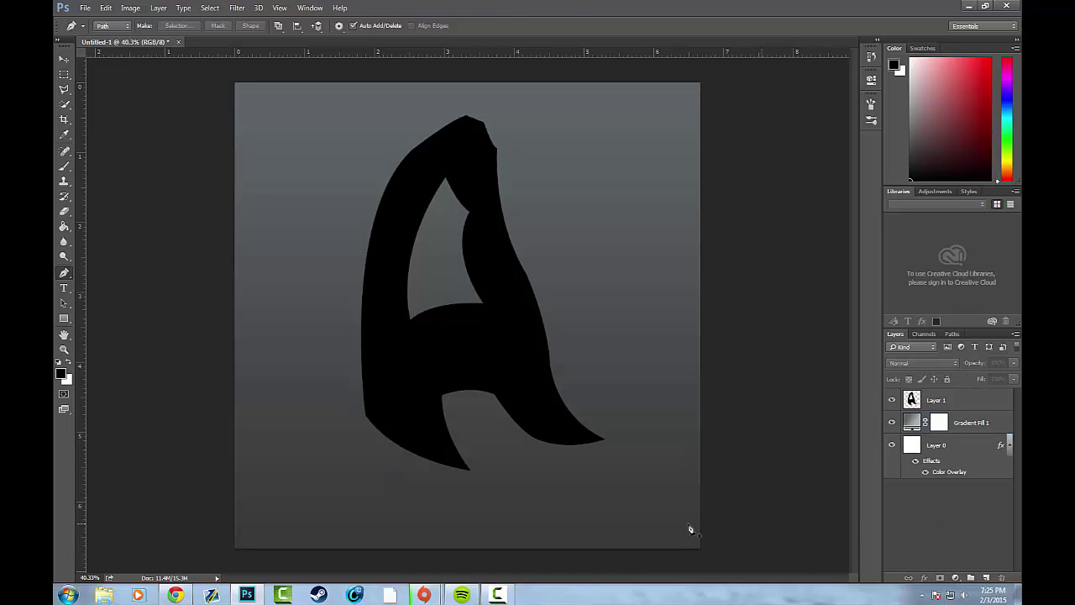
# - Add the text "Blah blah blah blah" below the letter in 15 pt Kartika Bold
pyautogui.press('t')
pyautogui.click(546, 512)
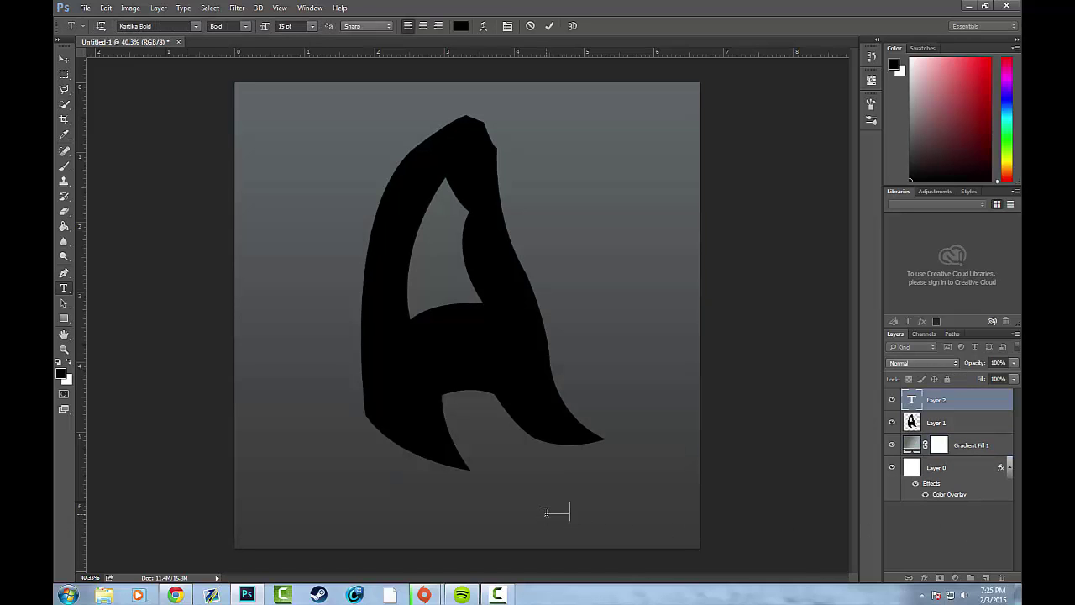
pyautogui.write('Blah blah blah blah')
pyautogui.click(549, 26)
# - Scale the text up to about 29 pt and place it centred beneath the letter
pyautogui.hotkey('ctrl', 't')
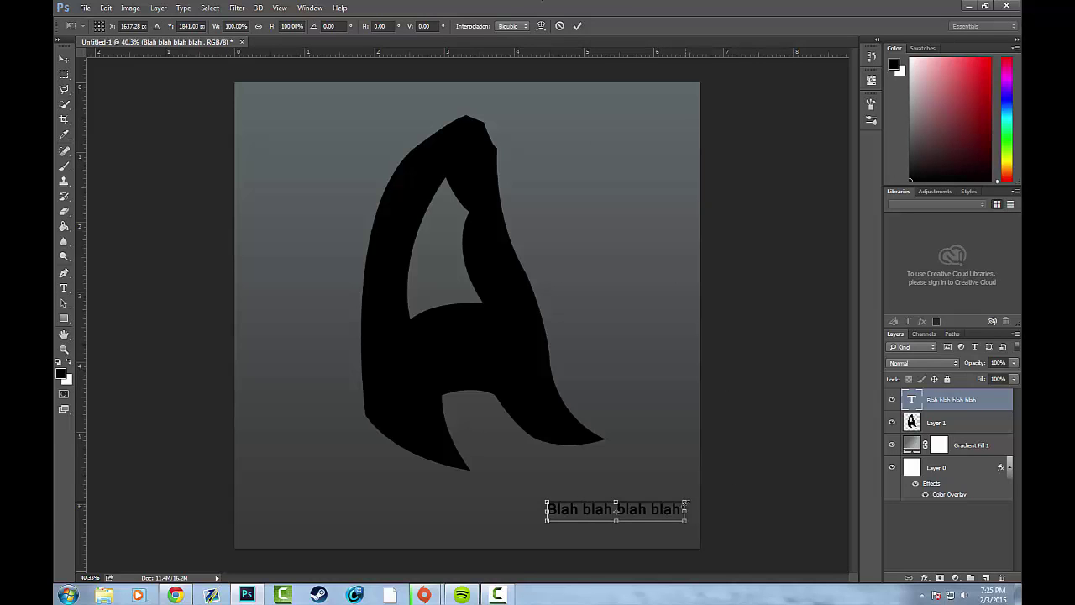
pyautogui.moveTo(685, 502); pyautogui.dragTo(544, 514)
pyautogui.click(578, 26)
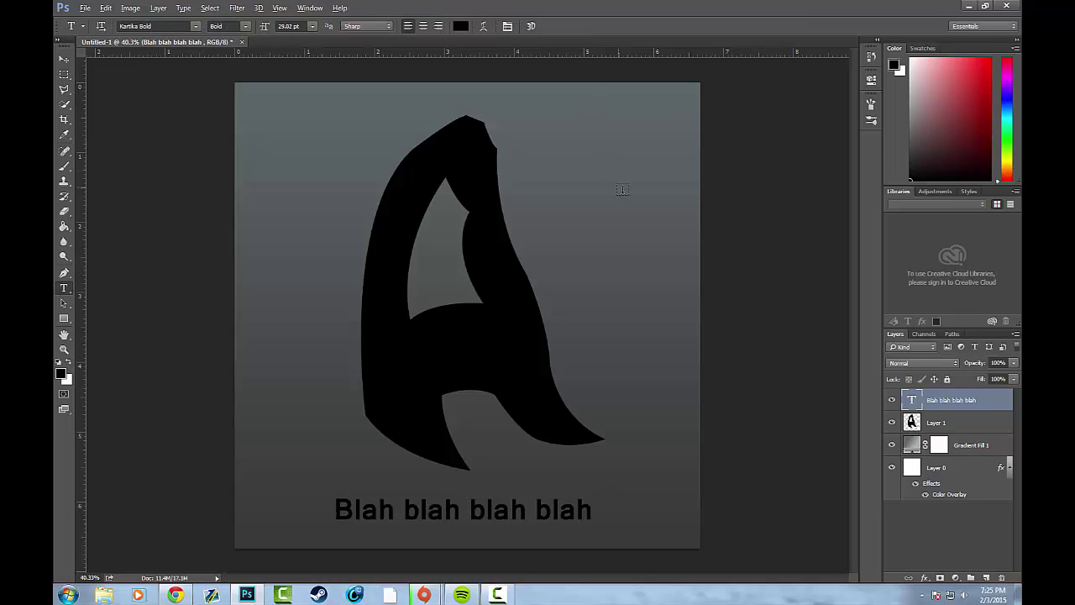
# - Hide the background, gradient fill and text layers so only the black letter shows on transparency
pyautogui.scroll(-1, 622, 206)
pyautogui.scroll(1, 621, 209)
pyautogui.click(891, 468)
pyautogui.click(892, 444)
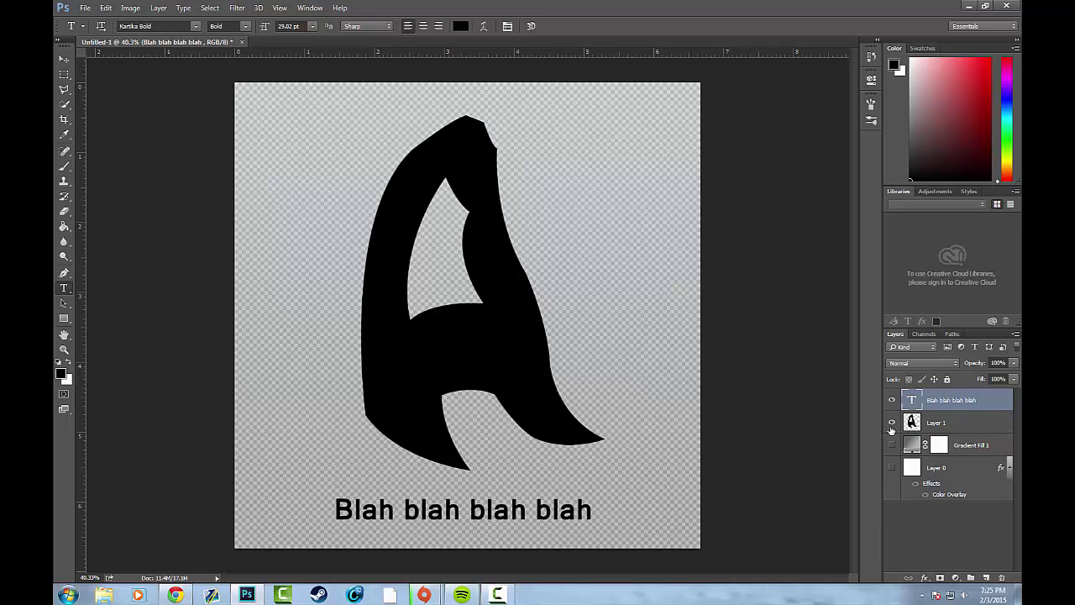
pyautogui.click(893, 422)
pyautogui.click(892, 422)
pyautogui.click(891, 400)
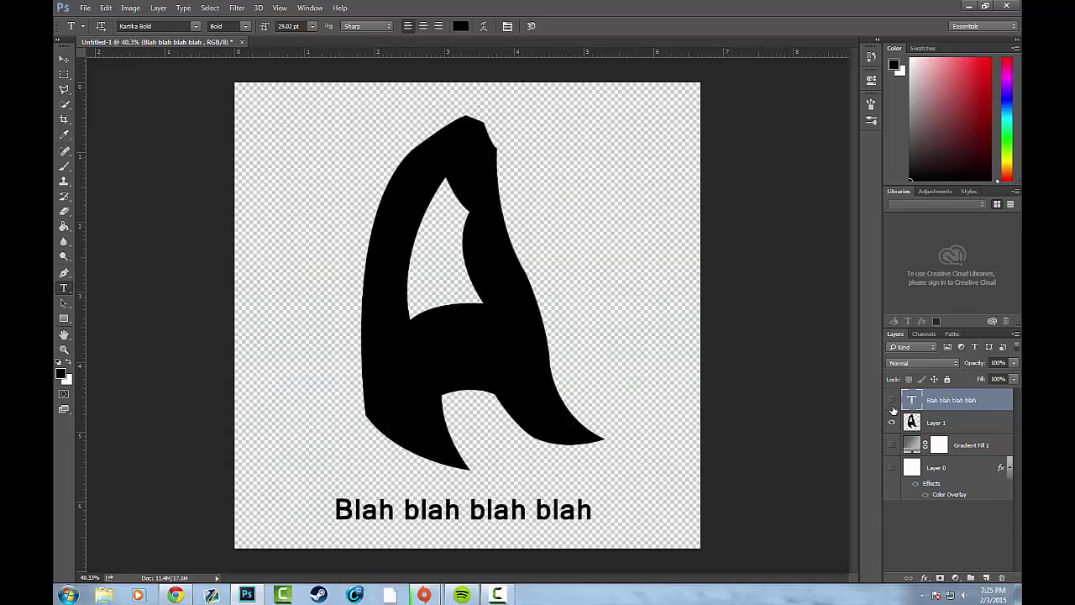
# - Save the transparent letter to the Desktop as a PNG named "gsjfghsehfdg" with Smallest / Slow compression and no interlacing
pyautogui.click(85, 7)
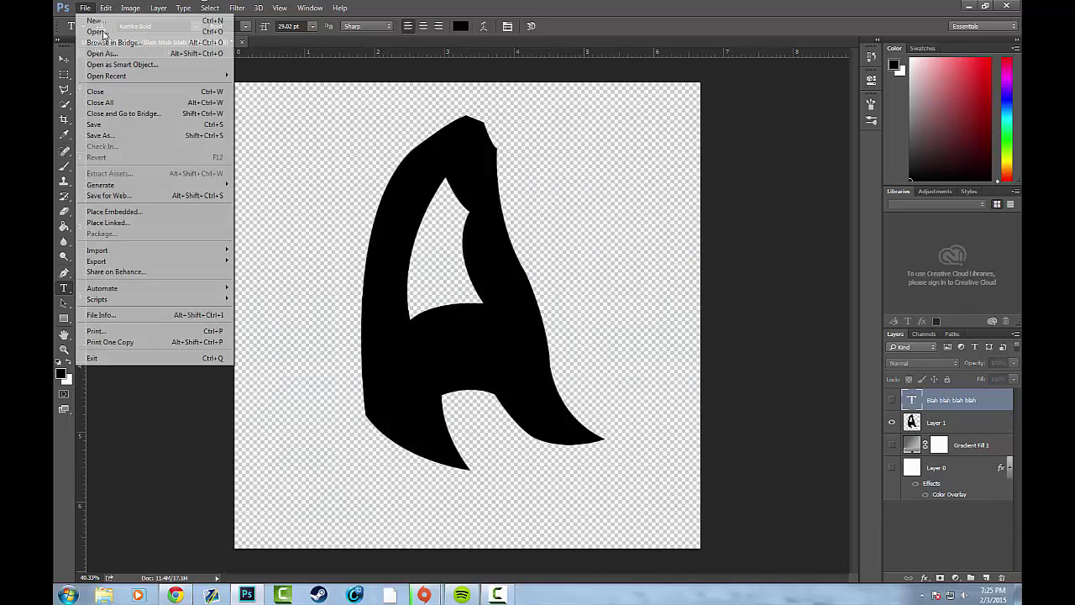
pyautogui.click(126, 135)
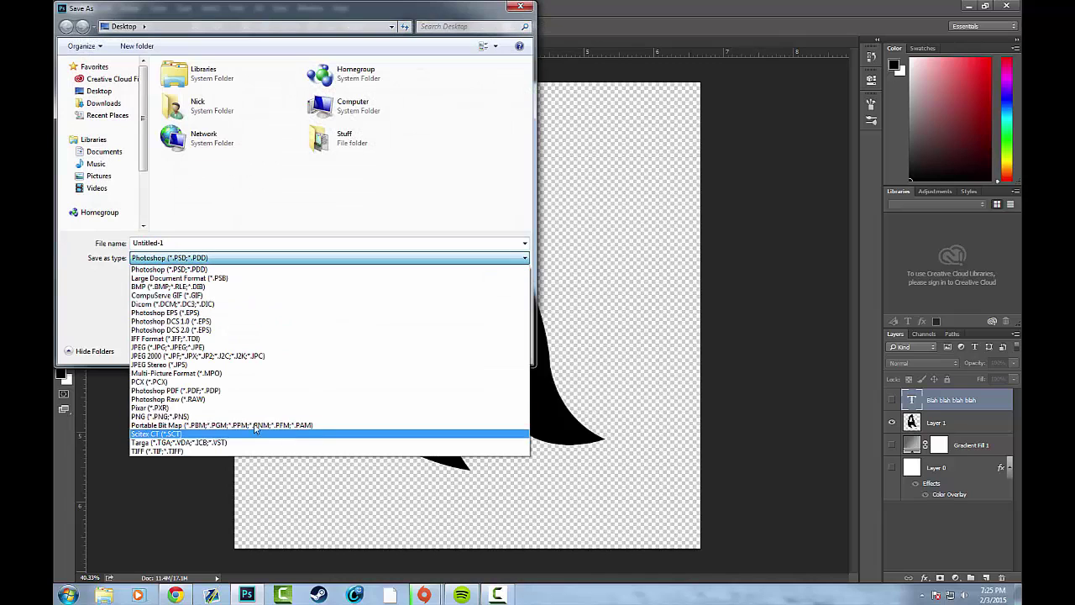
pyautogui.click(209, 414)
pyautogui.doubleClick(198, 238)
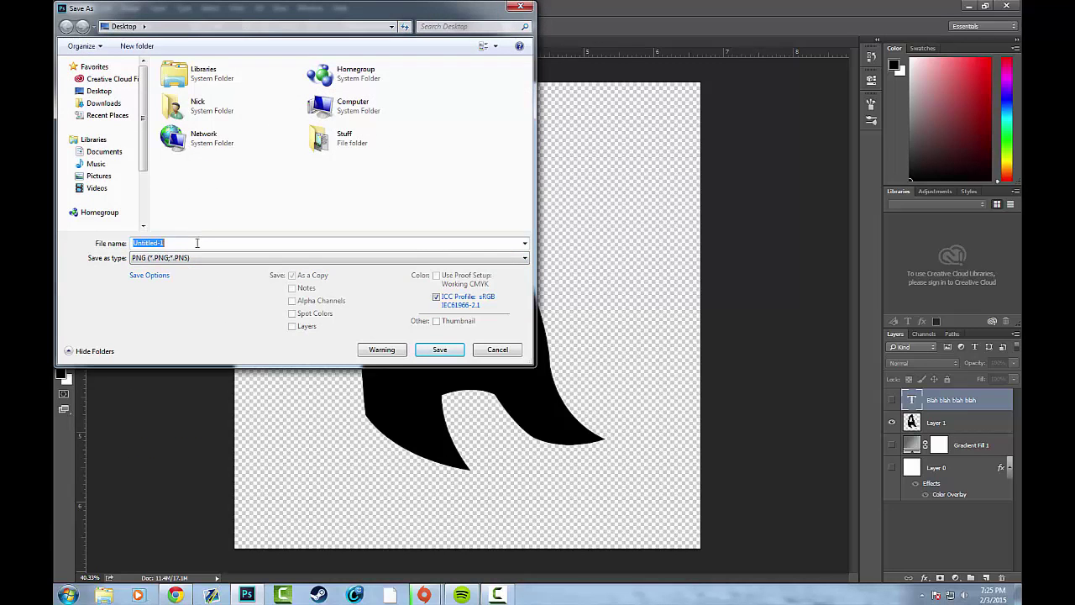
pyautogui.write('gsjfghsehfdg')
pyautogui.click(438, 347)
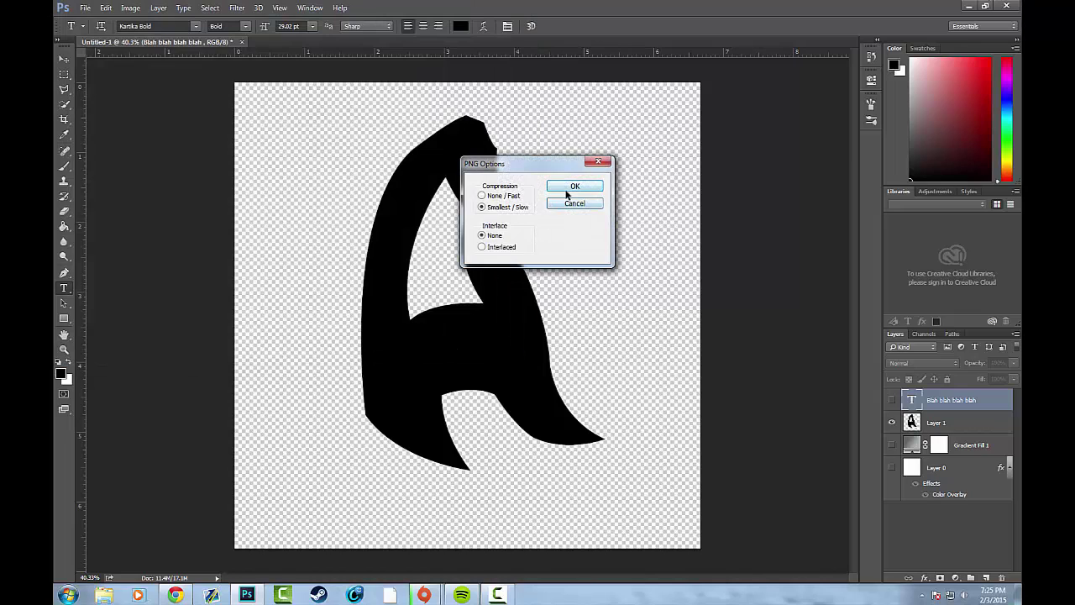
pyautogui.click(567, 190)
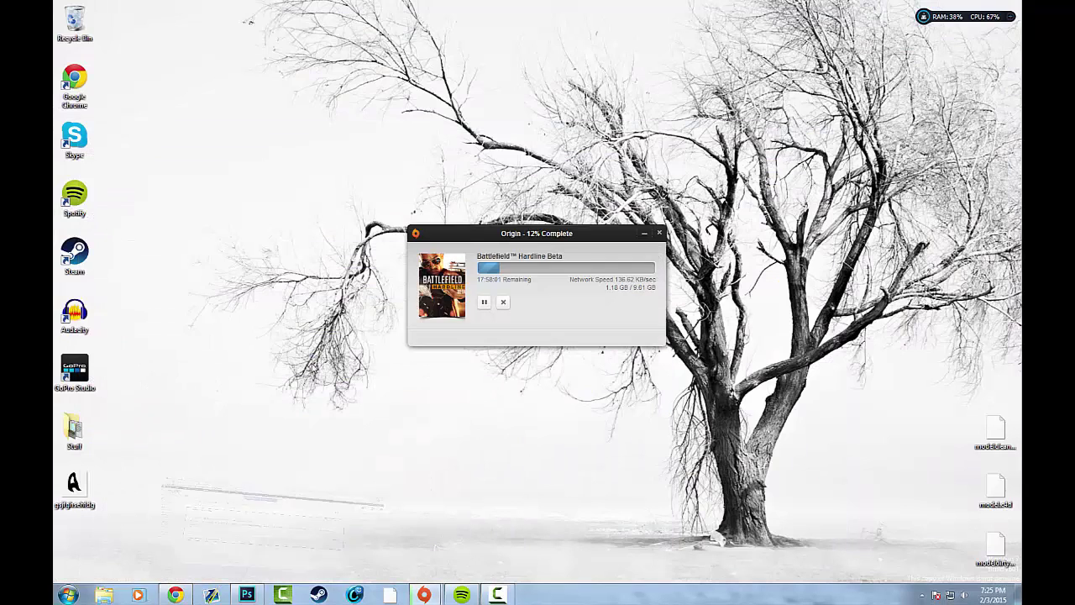
# - Close the Origin download progress window covering the desktop
pyautogui.click(659, 232)
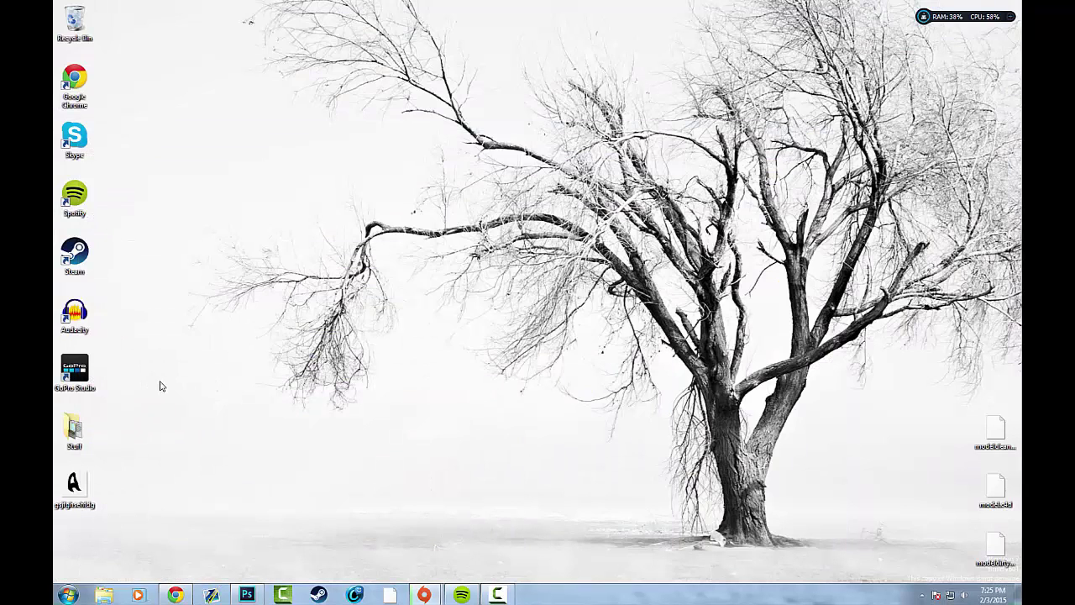
# - Open the exported "gsjfghsehfdg" PNG from the desktop to check the transparent letter, and close the viewer
pyautogui.doubleClick(78, 491)
pyautogui.hotkey('alt', 'F4')
pyautogui.moveTo(74, 485)
pyautogui.mouseDown()
pyautogui.moveTo(563, 252)
pyautogui.moveTo(523, 256)
pyautogui.moveTo(444, 401)
pyautogui.moveTo(101, 480)
pyautogui.moveTo(83, 475)
pyautogui.mouseUp()
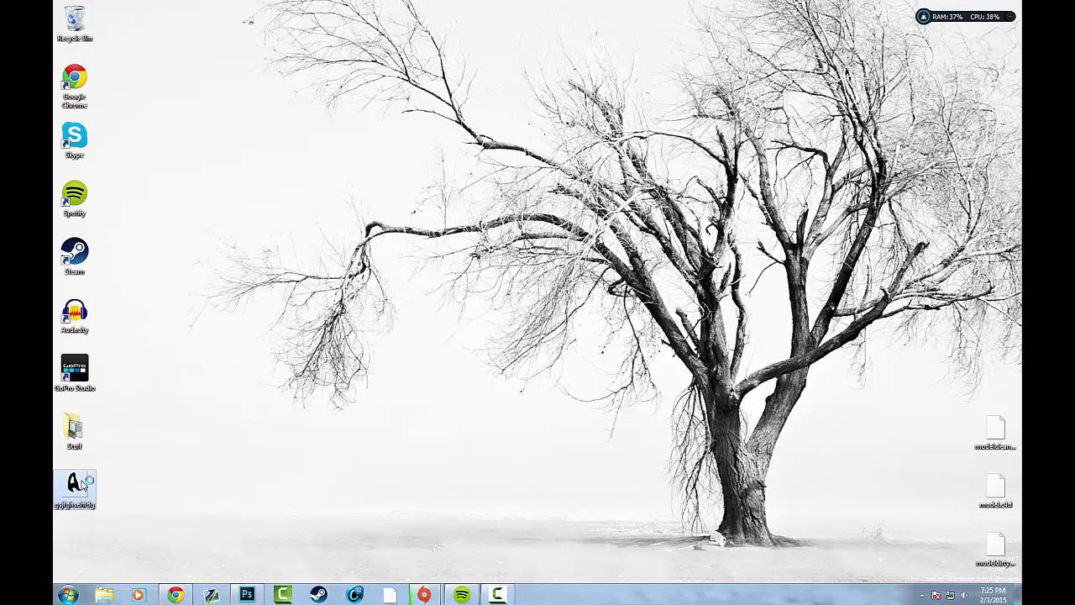
pyautogui.doubleClick(82, 481)
pyautogui.hotkey('alt', 'F4')
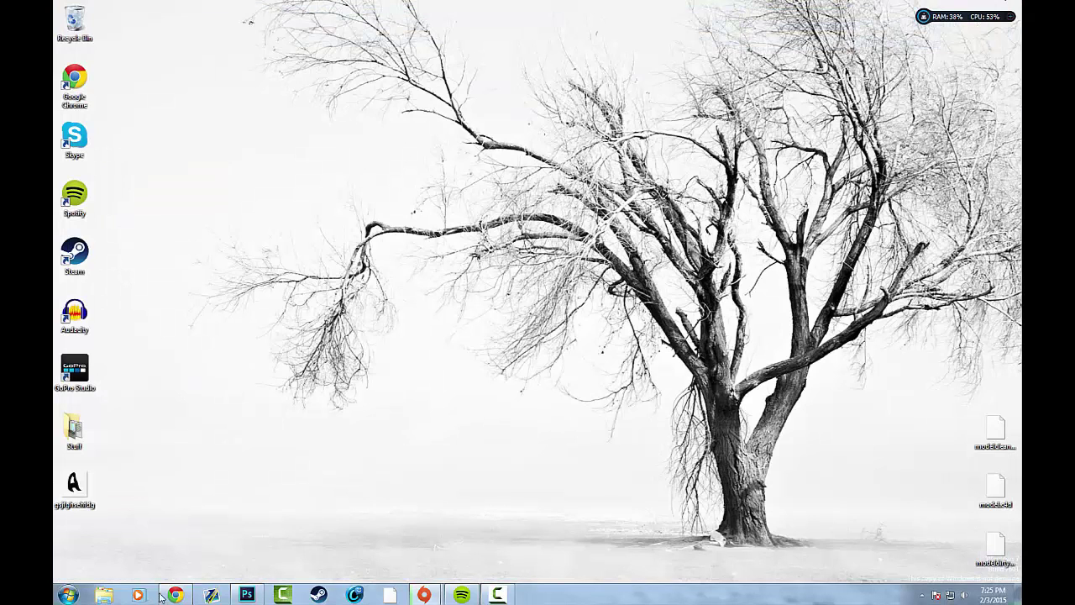
# - Switch back to Photoshop, activate the Move tool, and quit the program without saving the Untitled-1 document
pyautogui.click(246, 595)
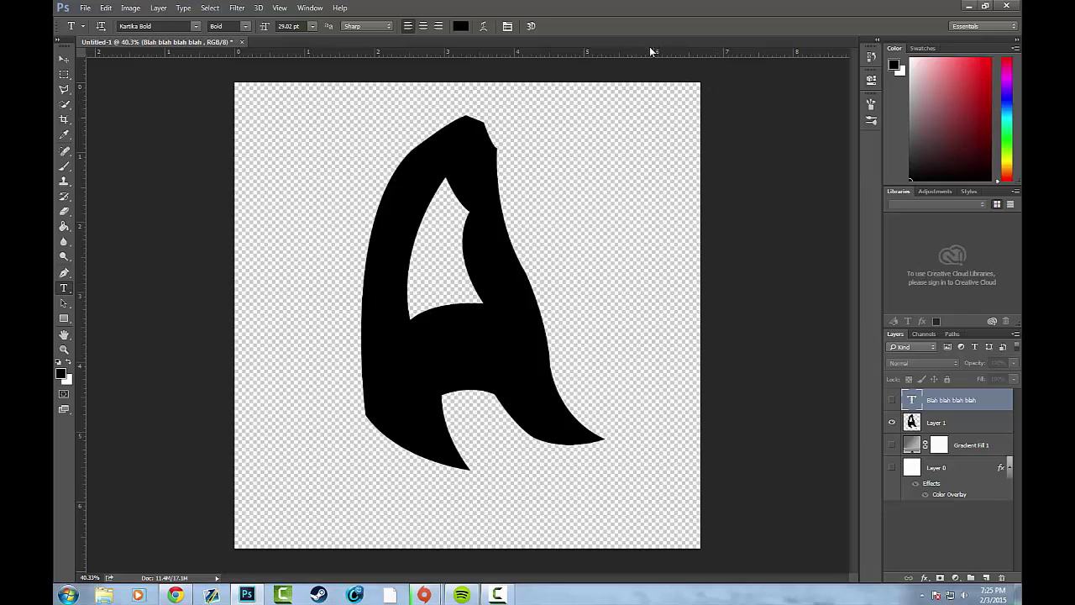
pyautogui.moveTo(649, 52); pyautogui.dragTo(219, 9)
pyautogui.click(62, 61)
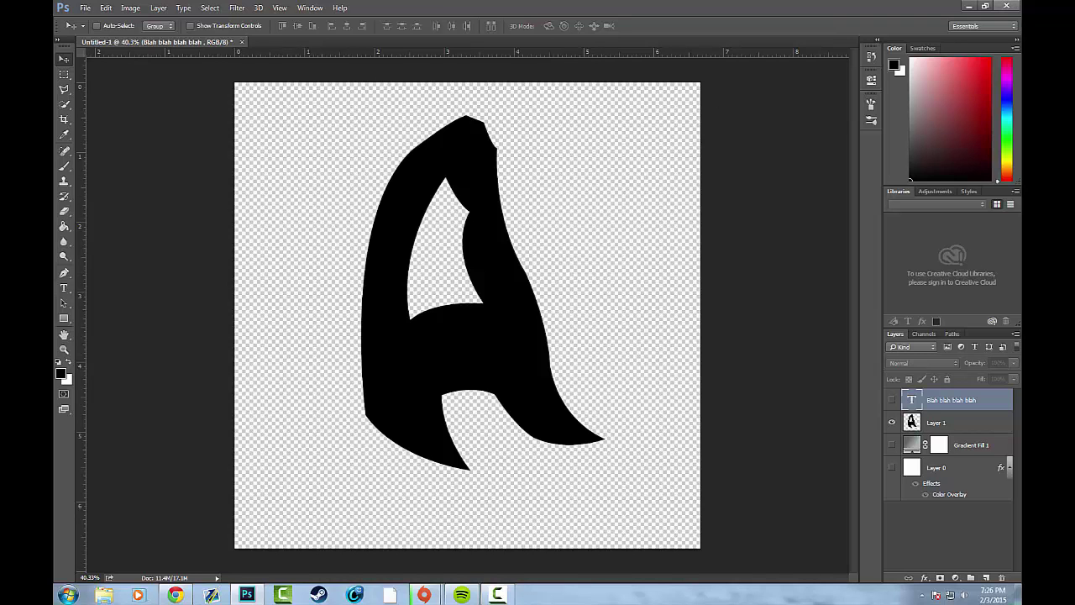
pyautogui.click(1006, 6)
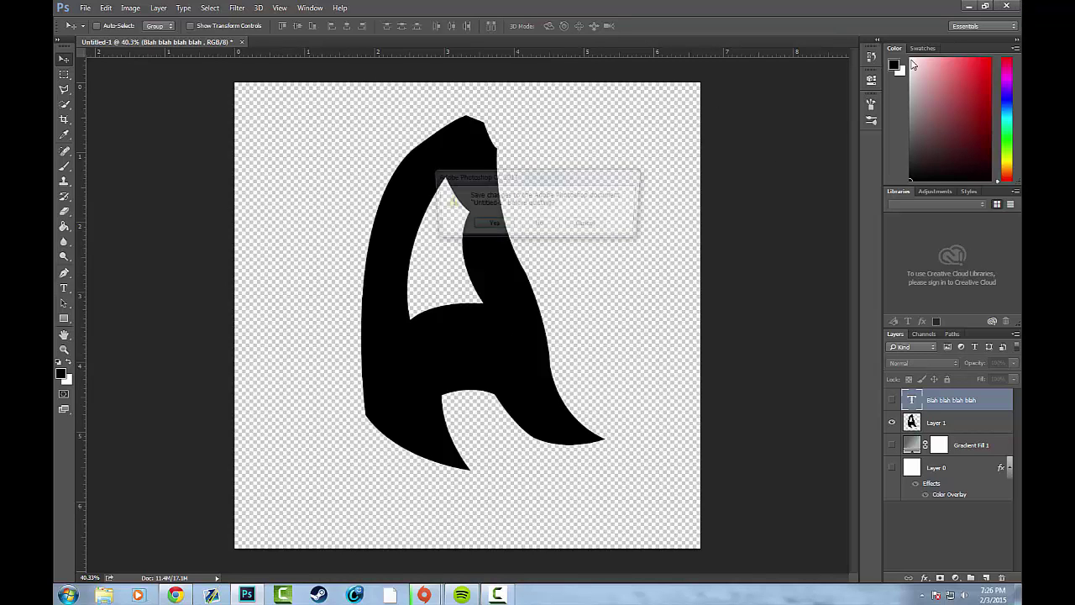
pyautogui.click(538, 227)
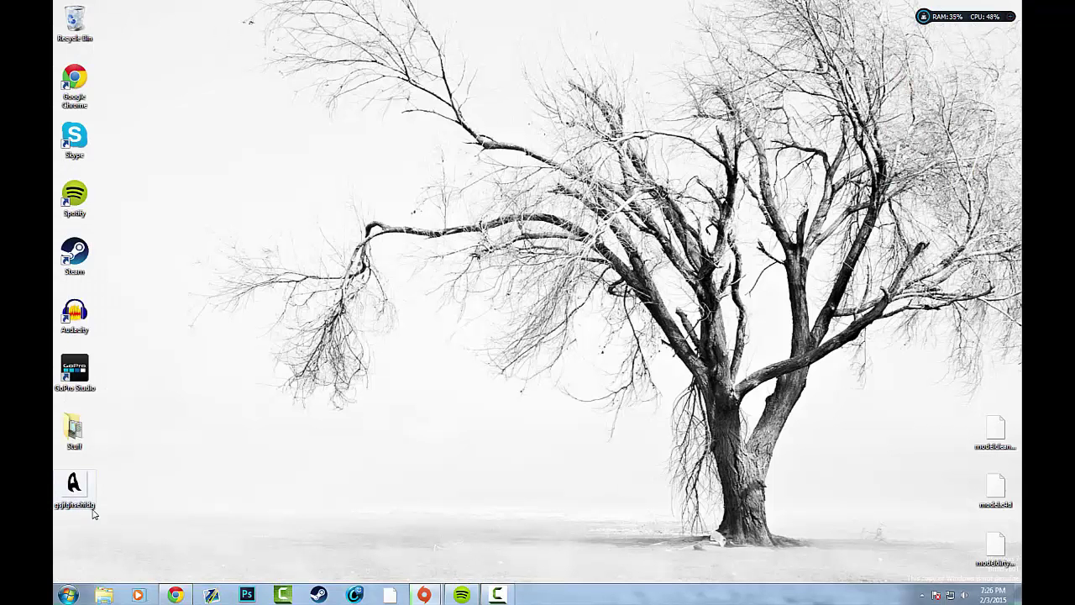
# - Move the "gsjfghsehfdg" PNG from the desktop to the Recycle Bin, empty the bin and close its window
pyautogui.moveTo(78, 498); pyautogui.dragTo(59, 39)
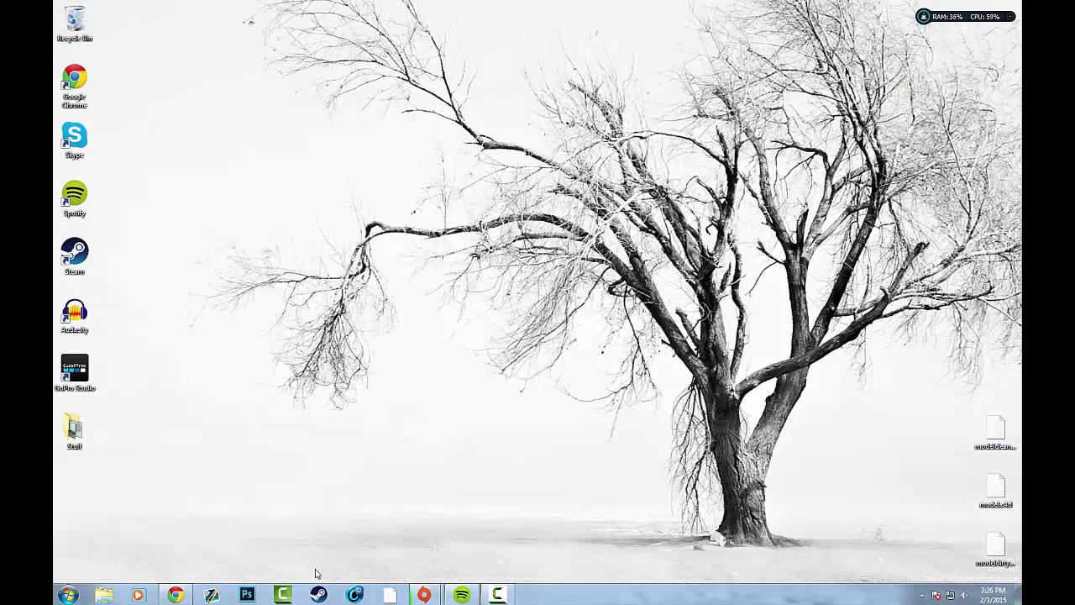
pyautogui.doubleClick(72, 20)
pyautogui.click(288, 117)
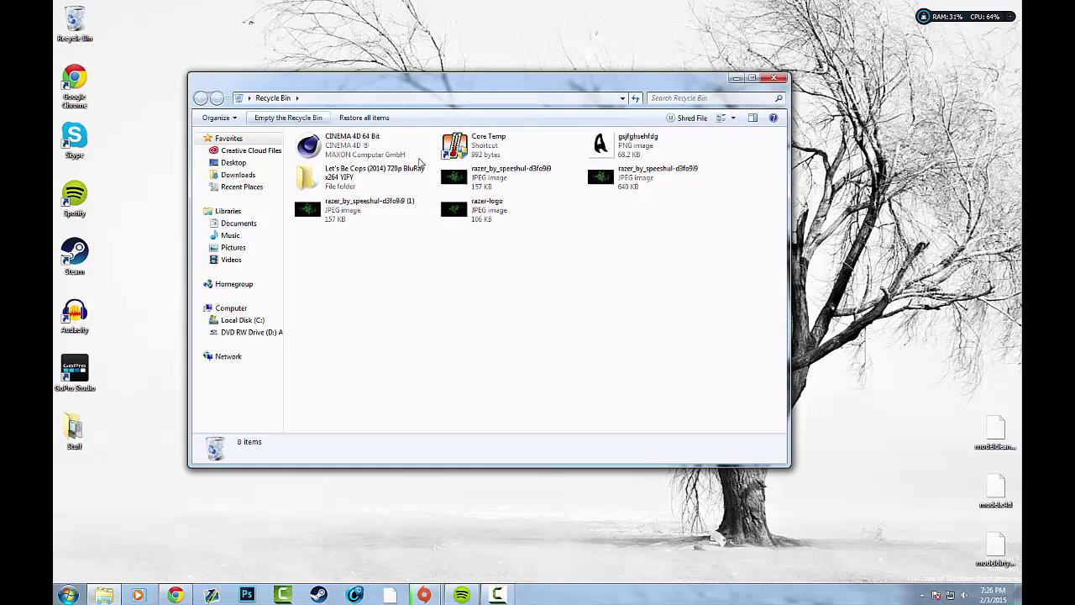
pyautogui.click(643, 307)
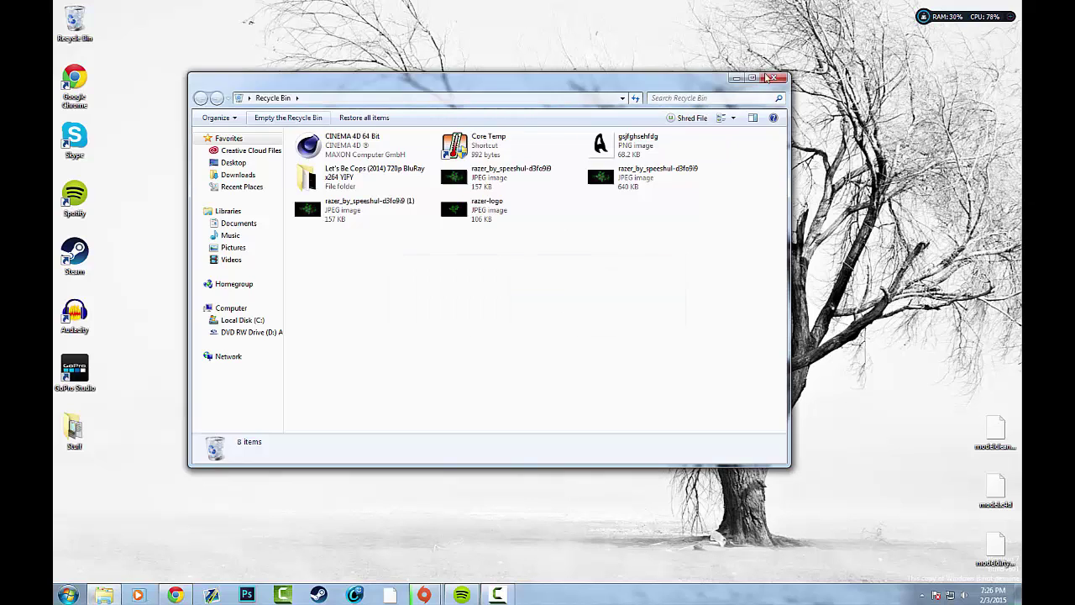
pyautogui.click(777, 78)
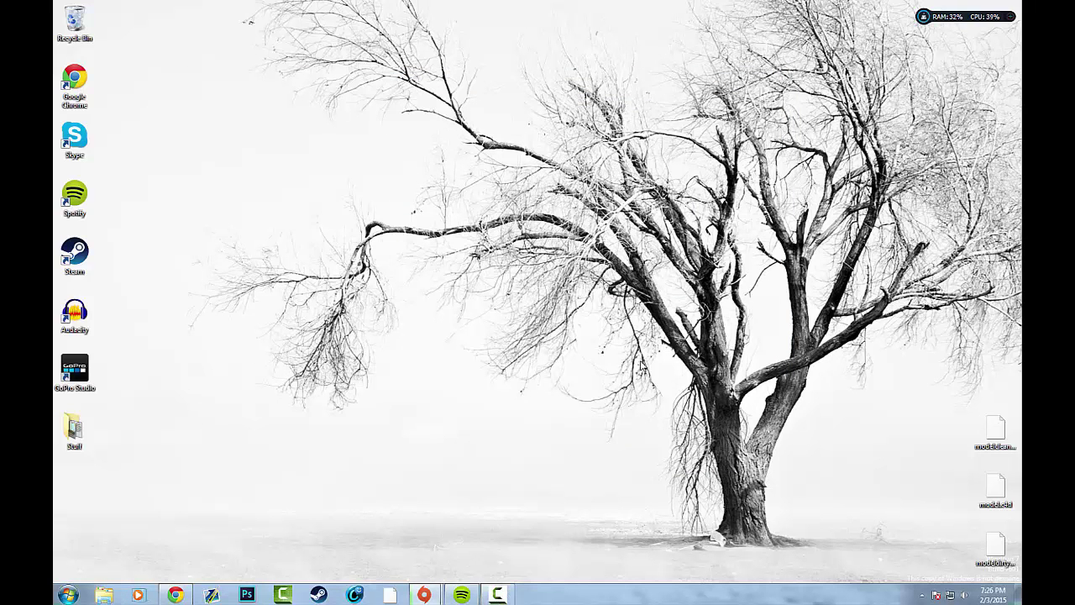
pyautogui.click(495, 596)
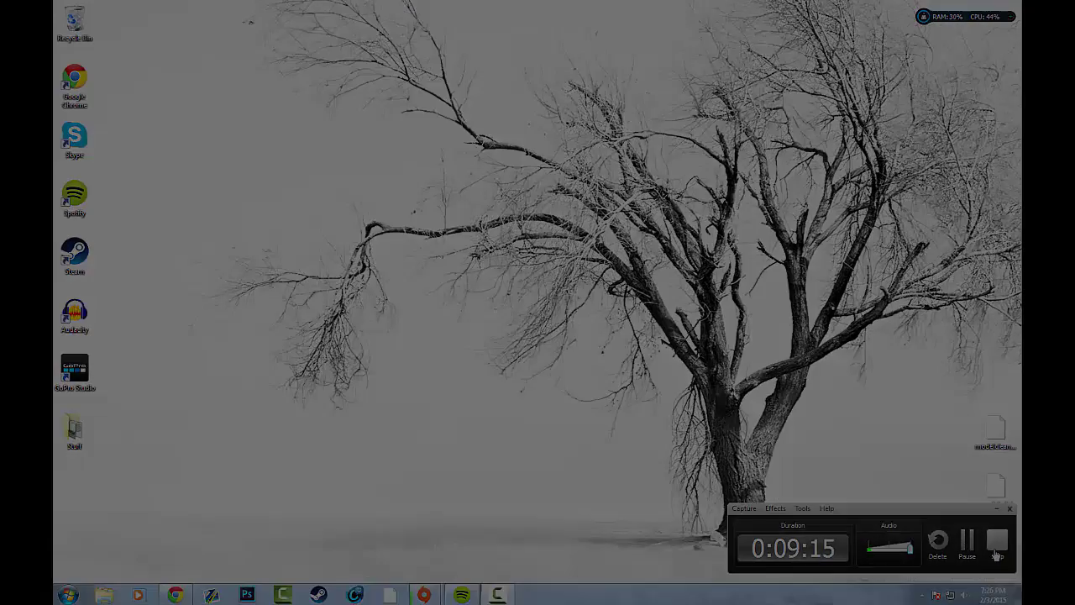